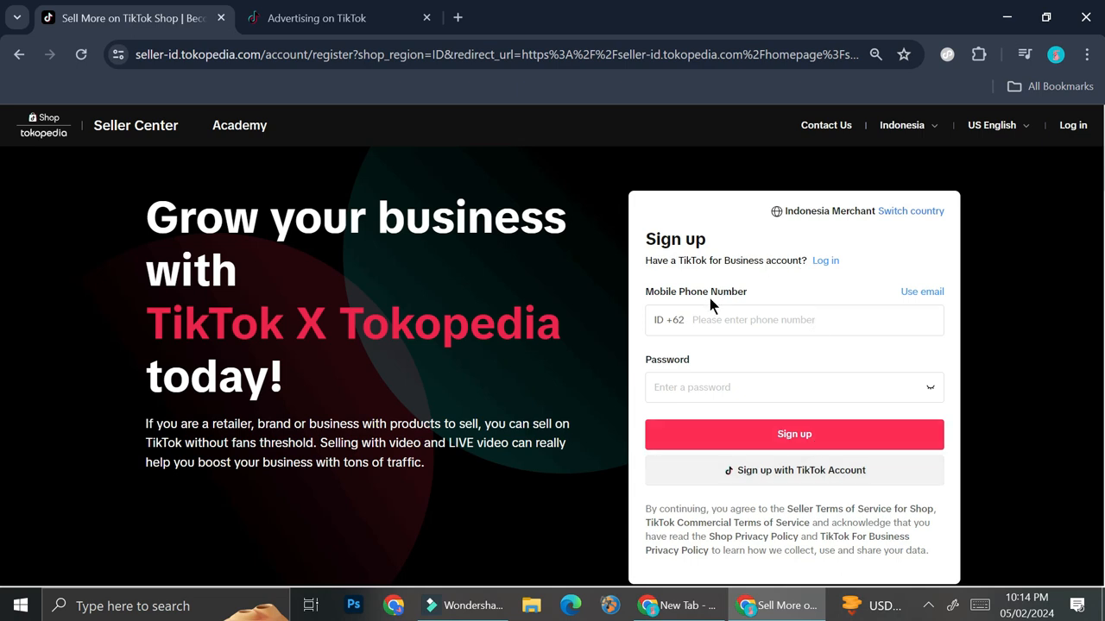
Review the Seller Center homepage sections and expand the Promotions menu.
left_click(730, 317)
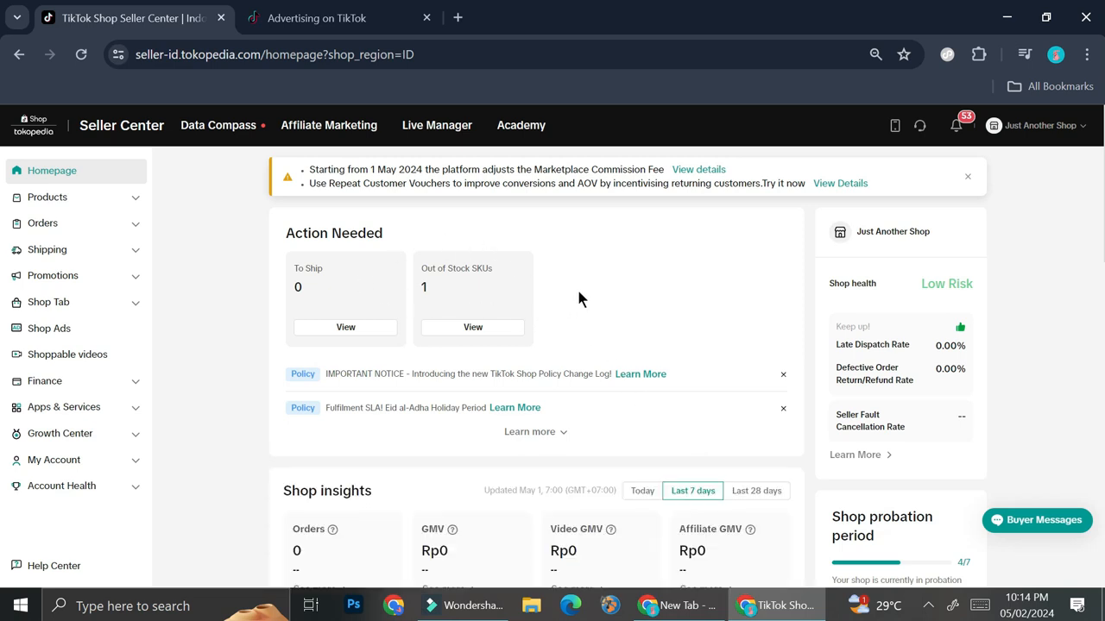
scroll(609, 295, "down", 1)
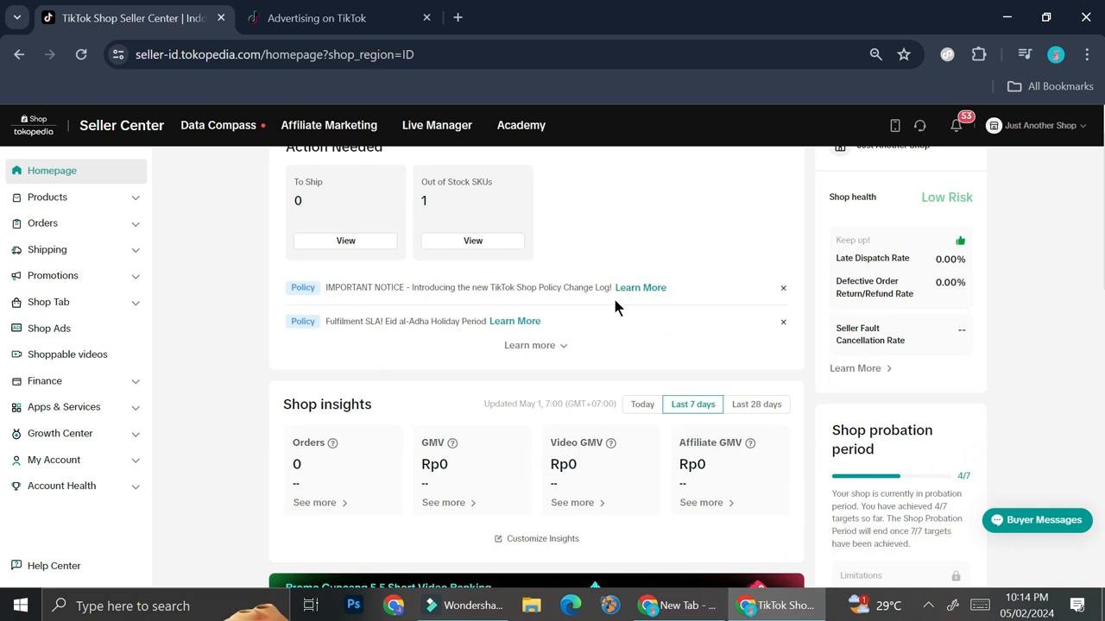
scroll(616, 304, "down", 1)
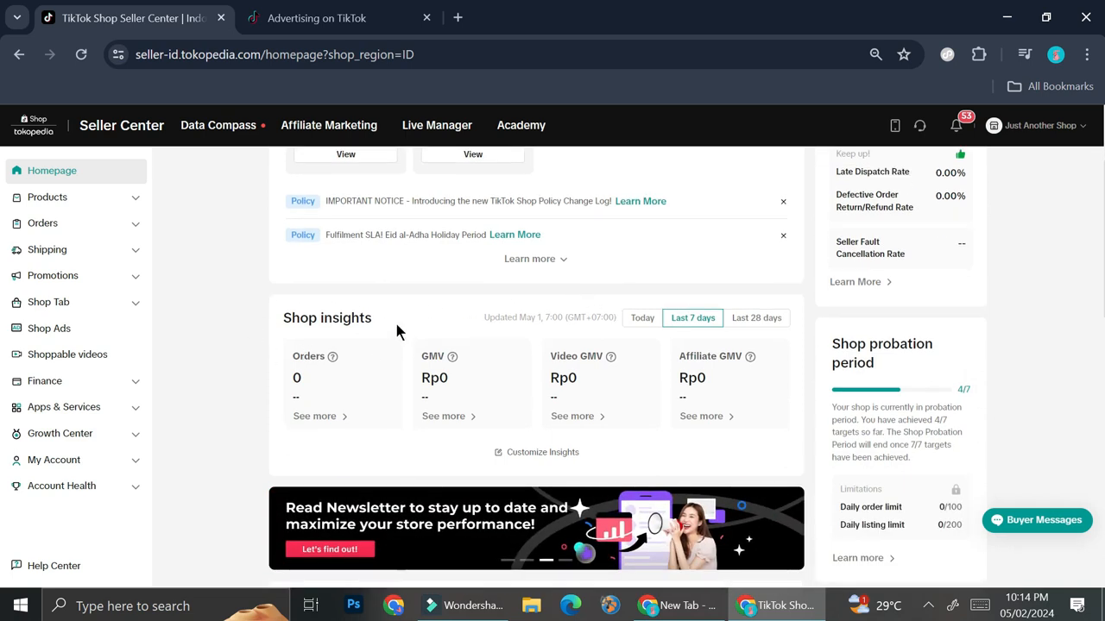
scroll(401, 328, "down", 1)
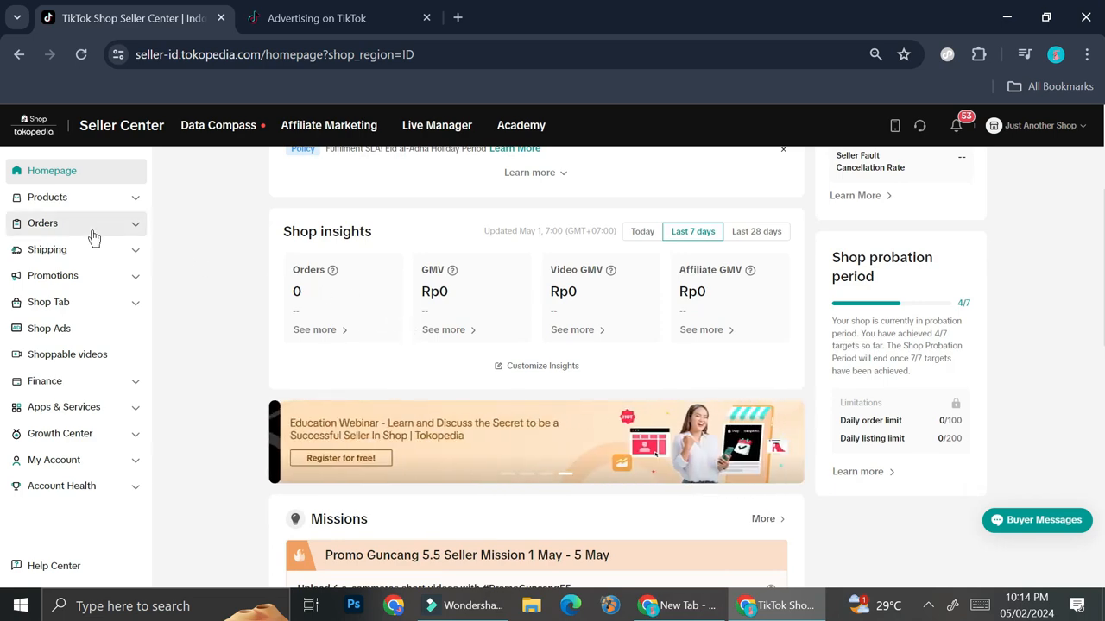
left_click(112, 274)
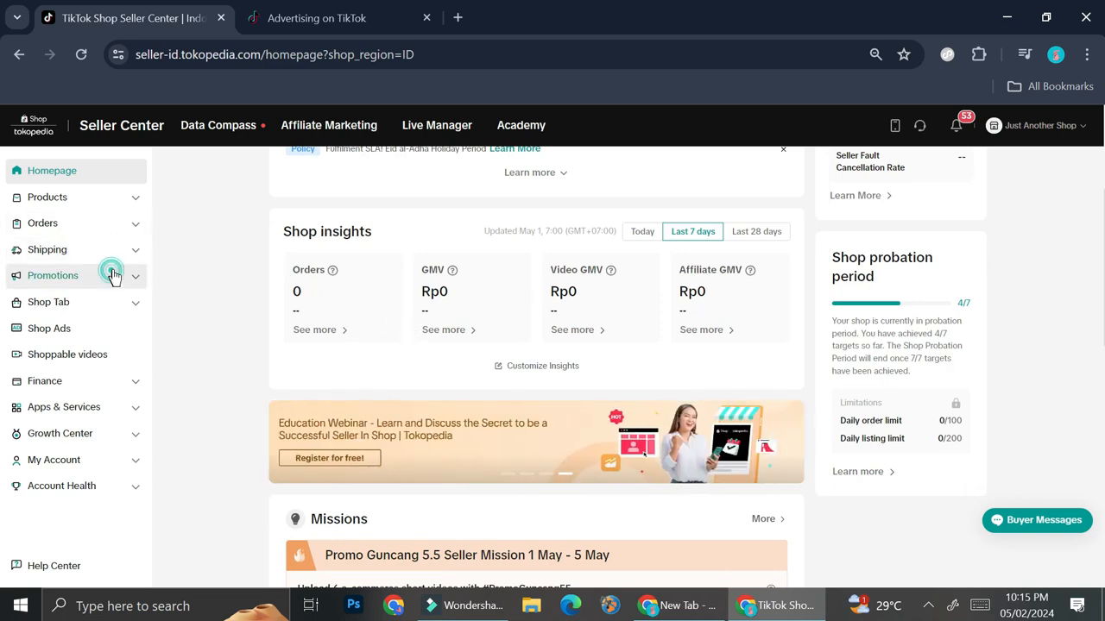
scroll(114, 332, "down", 2)
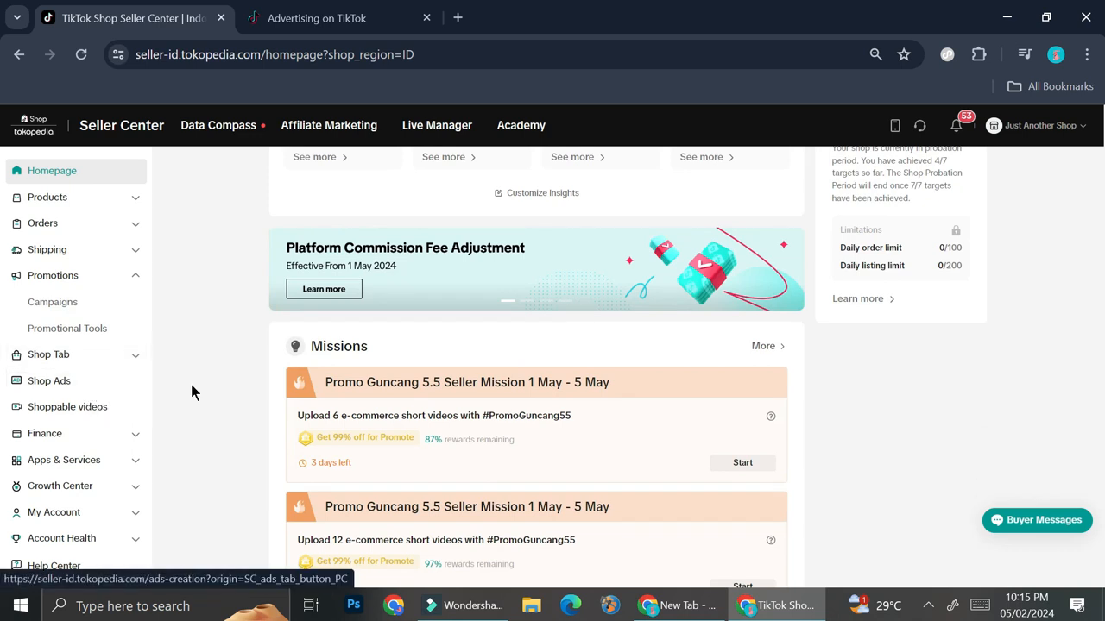
Open the Shoppable videos page and browse its inspiration videos.
left_click(91, 404)
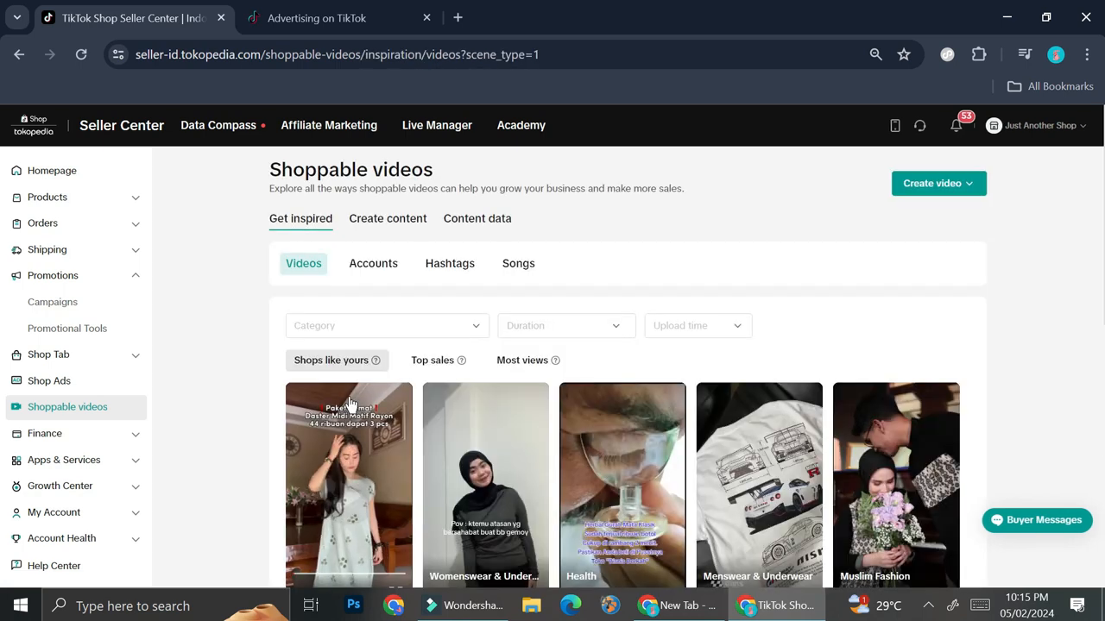
scroll(767, 319, "down", 1)
scroll(1030, 355, "down", 5)
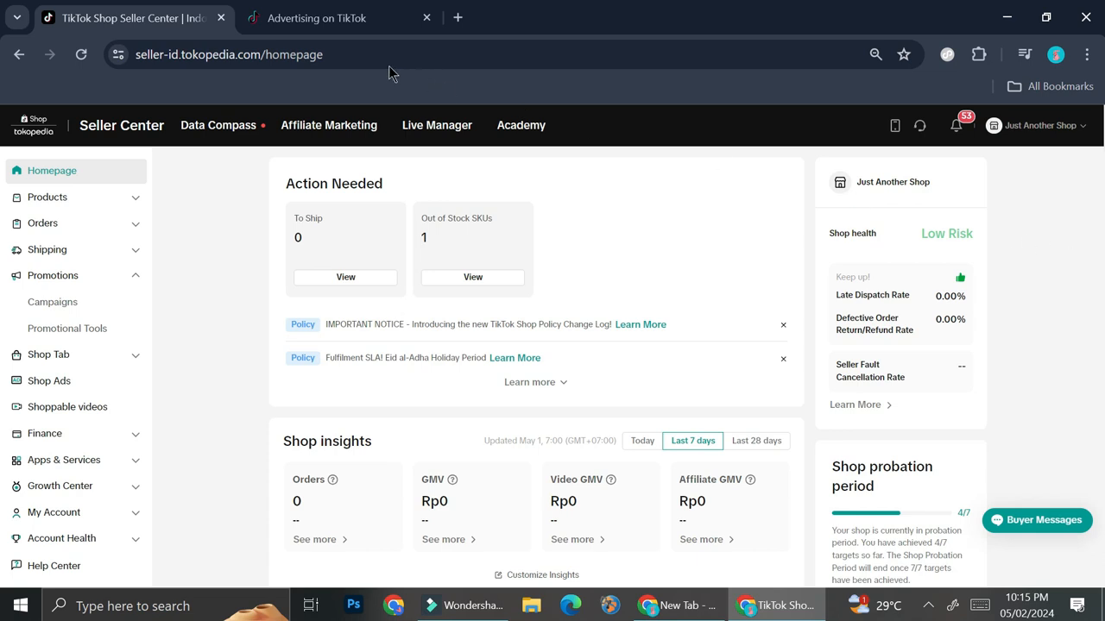
Switch to the Advertising on TikTok tab, open the Just Another Shop ad account, and dismiss the notification prompt.
left_click(345, 17)
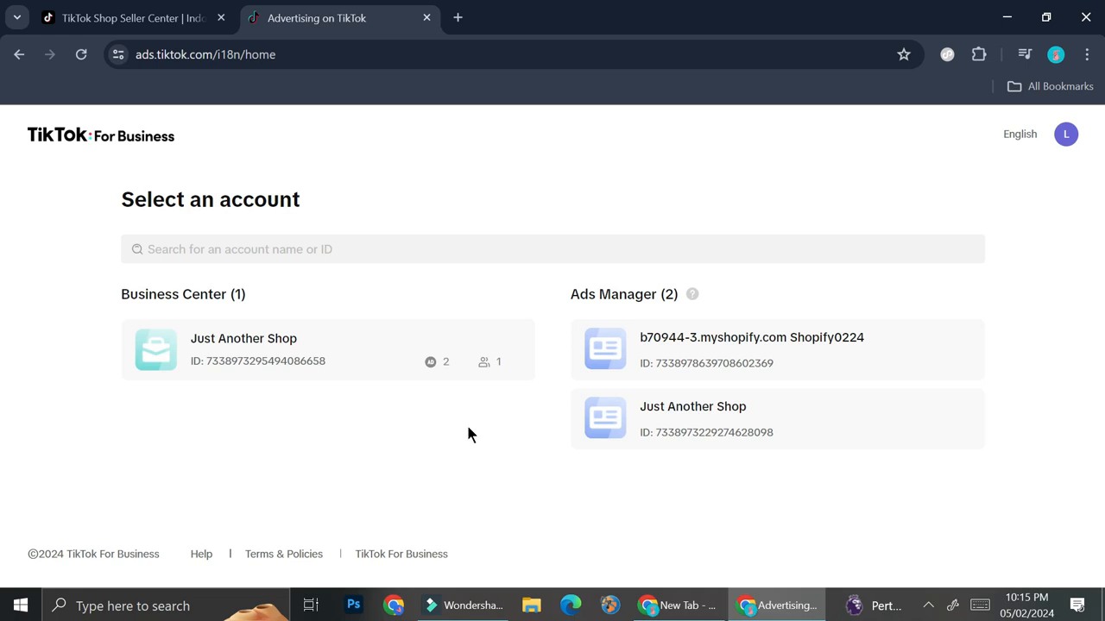
left_click(637, 428)
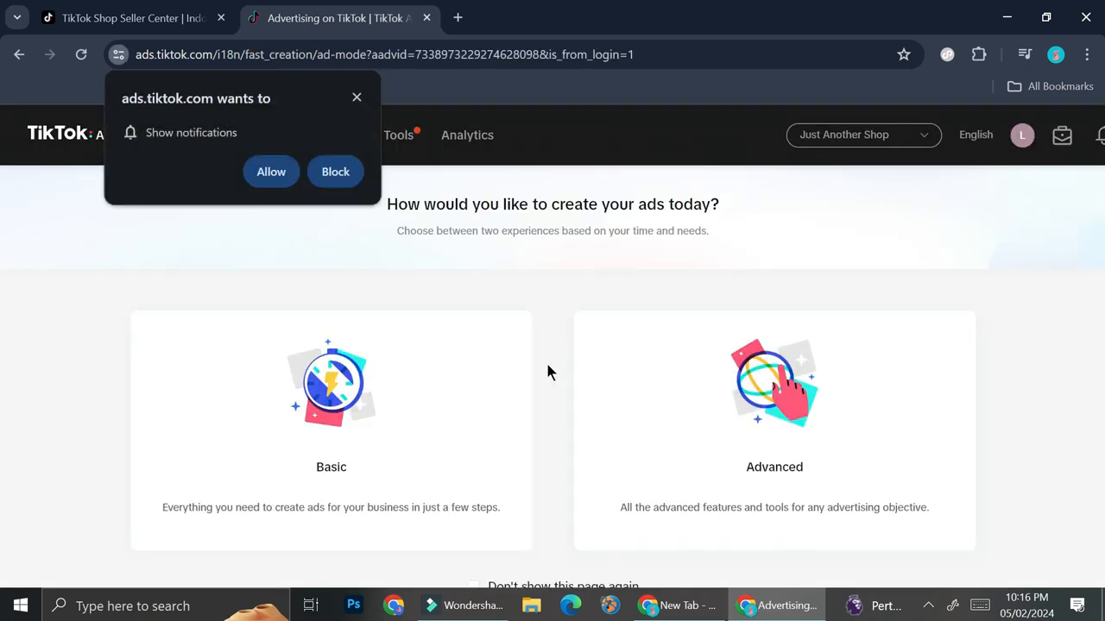
left_click(352, 92)
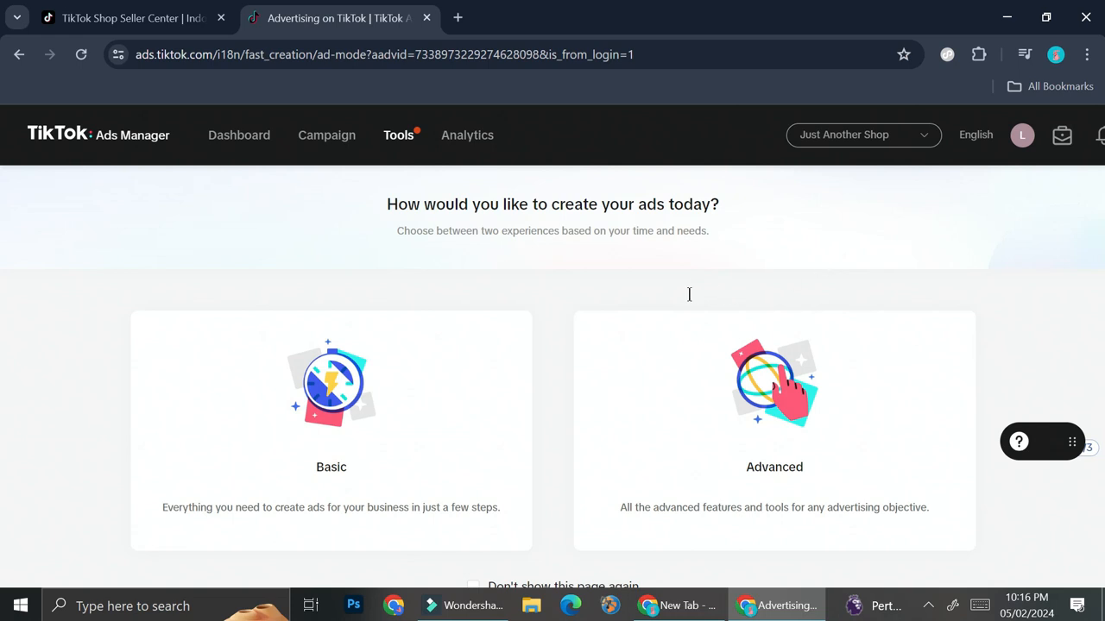
Choose the Basic ad creation experience.
scroll(476, 406, "down", 1)
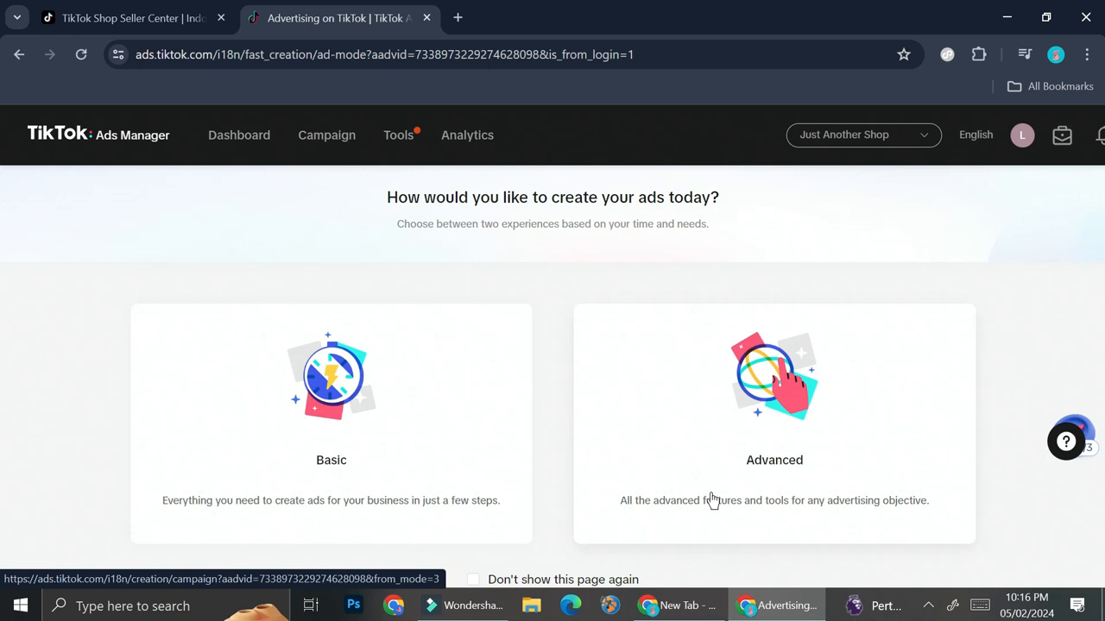
left_click(397, 444)
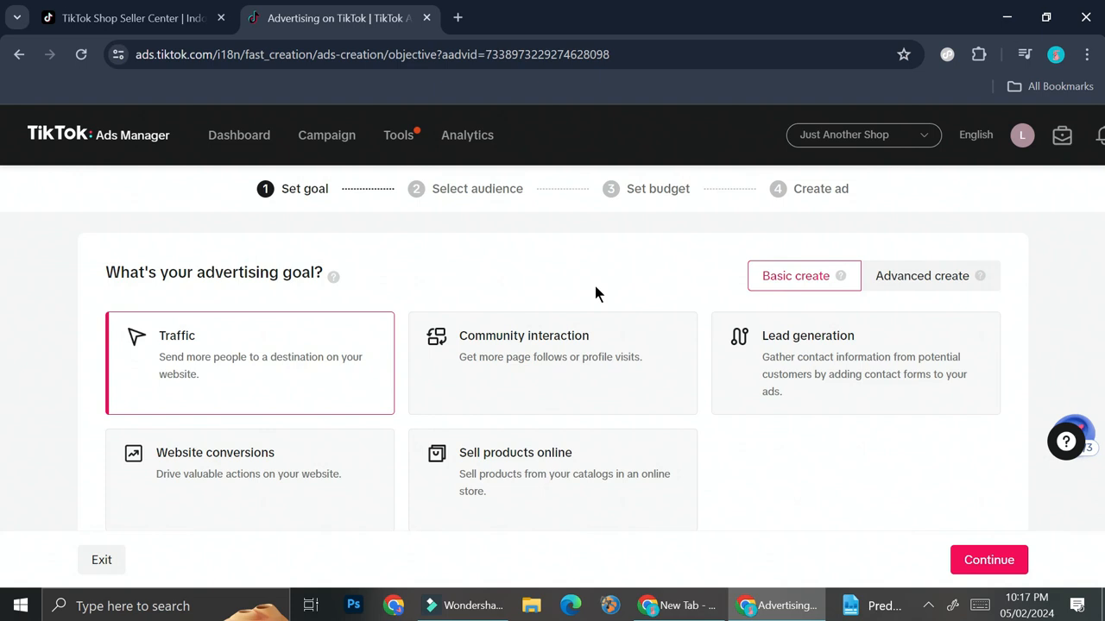
Set the advertising goal to Community interaction and continue to audience selection.
scroll(594, 286, "down", 1)
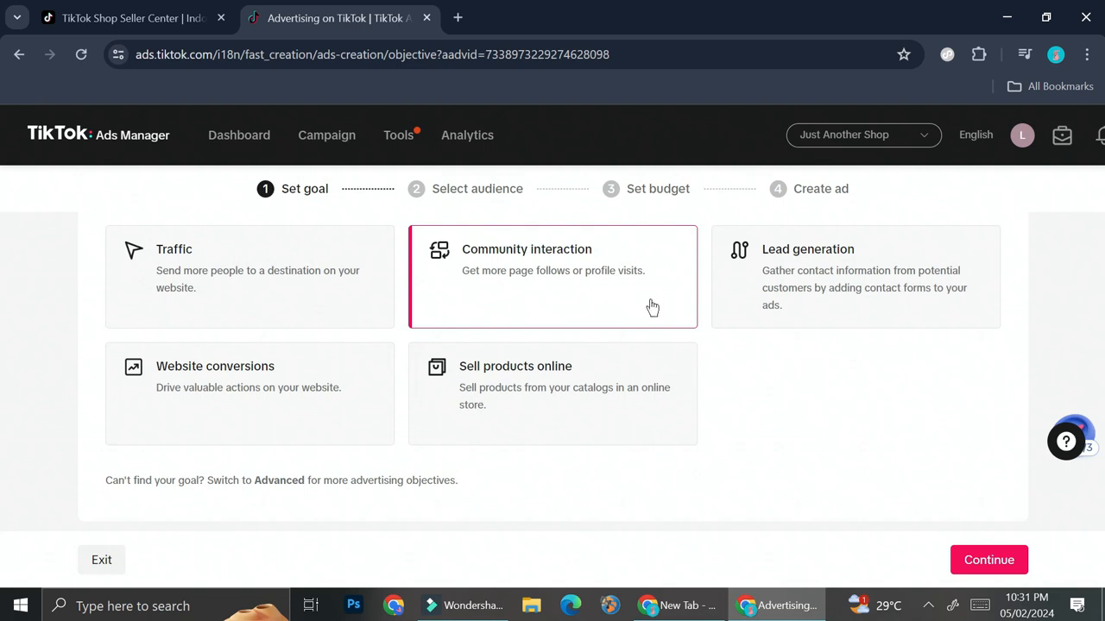
scroll(843, 417, "down", 1)
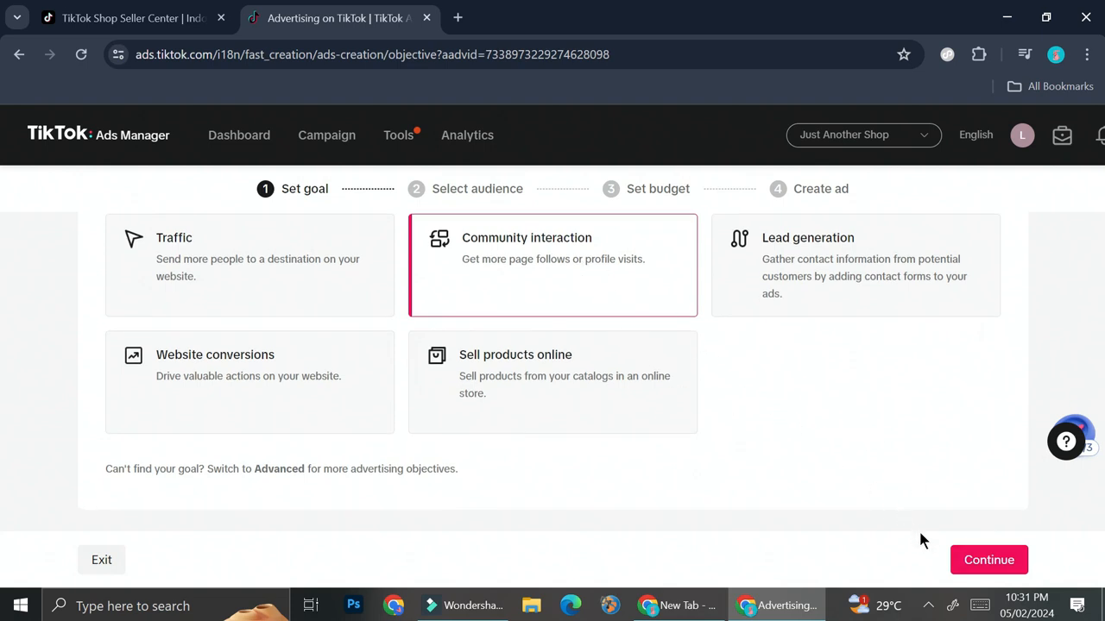
left_click(979, 563)
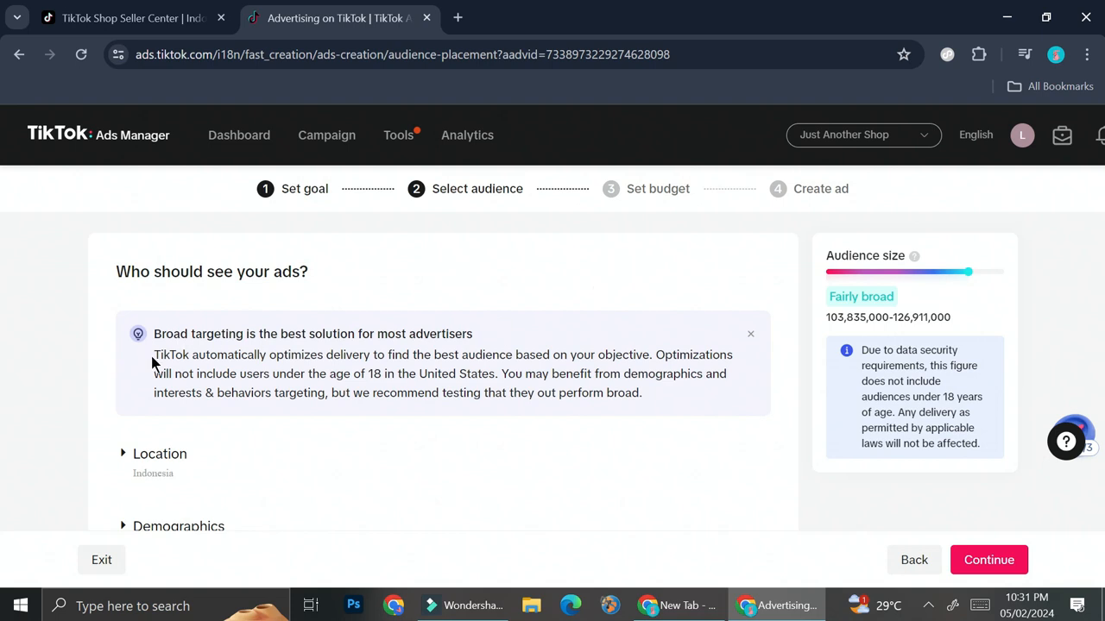
Add Singapore and Malaysia to the audience locations alongside Indonesia.
scroll(202, 386, "down", 1)
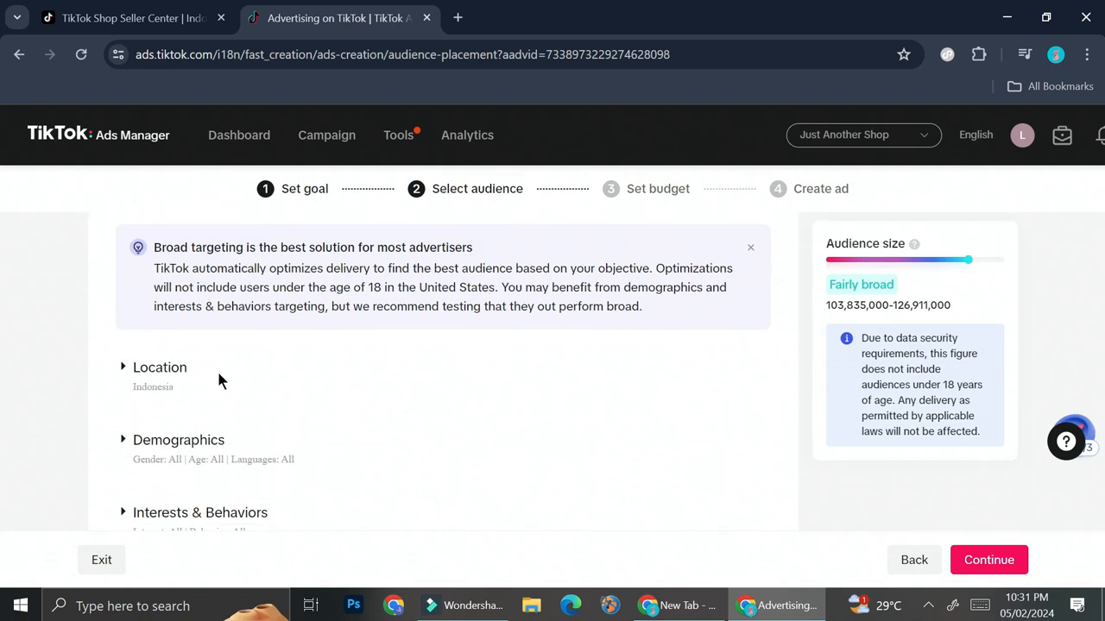
left_click(151, 369)
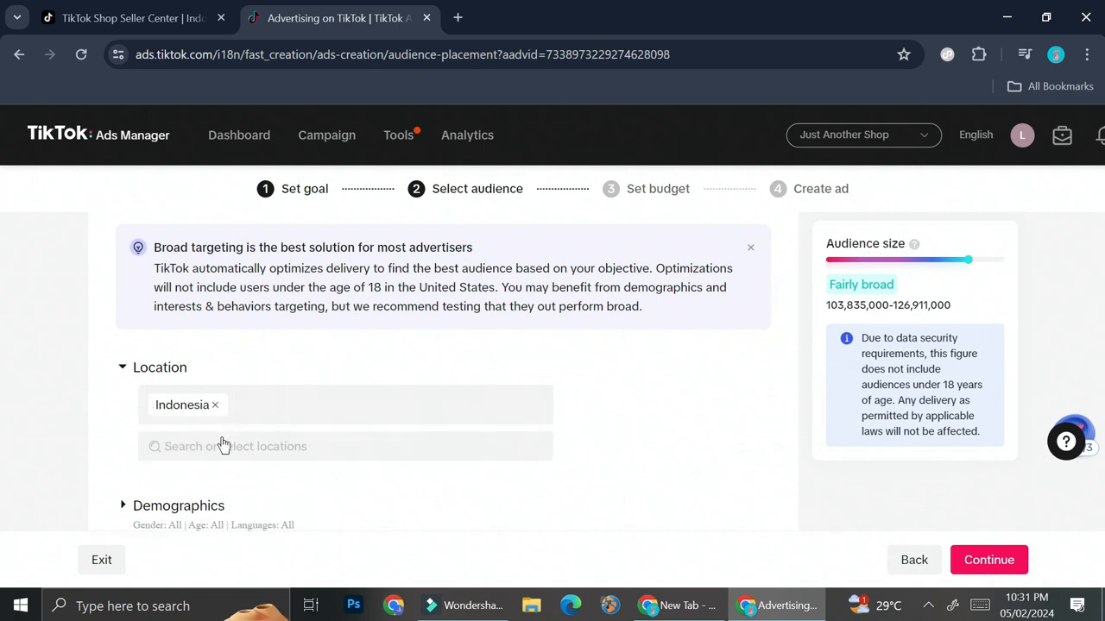
left_click(225, 443)
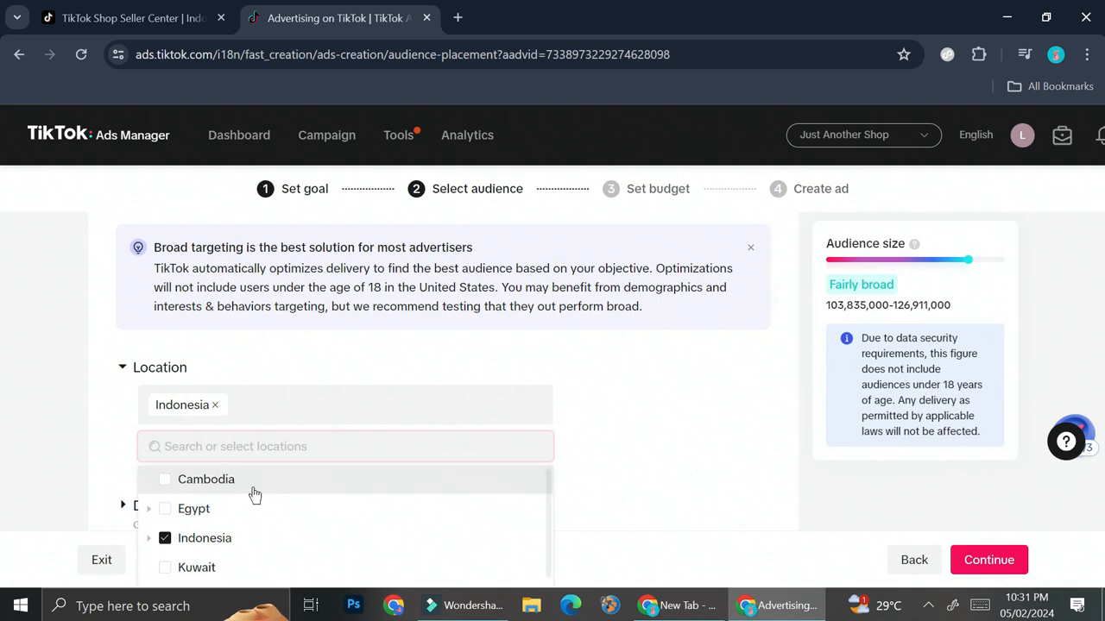
scroll(255, 493, "down", 3)
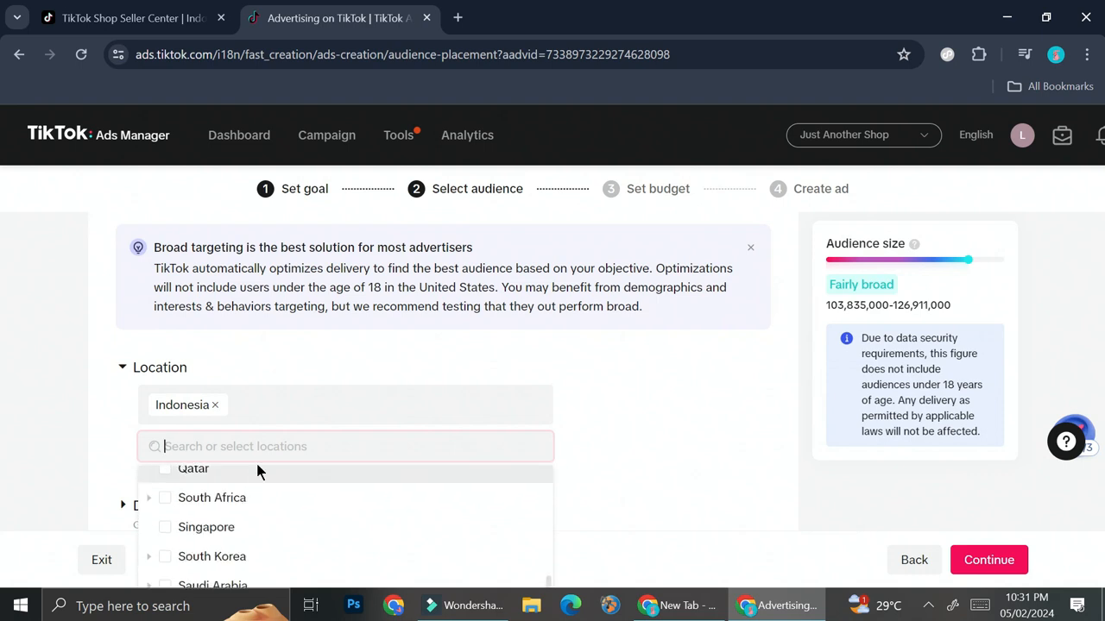
left_click(221, 526)
type("mal")
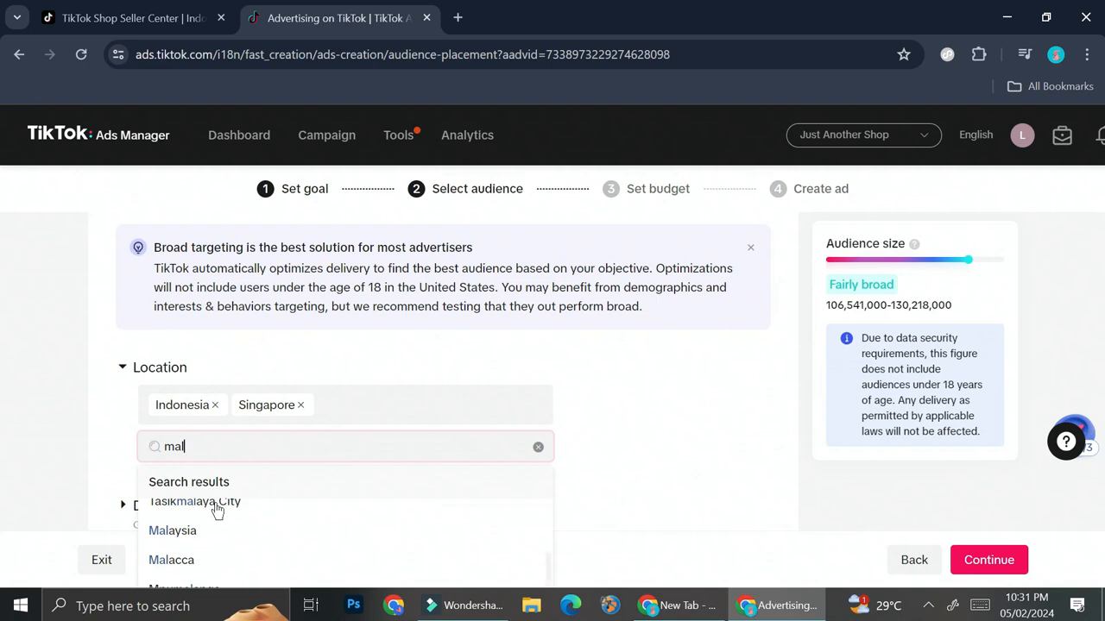
left_click(195, 533)
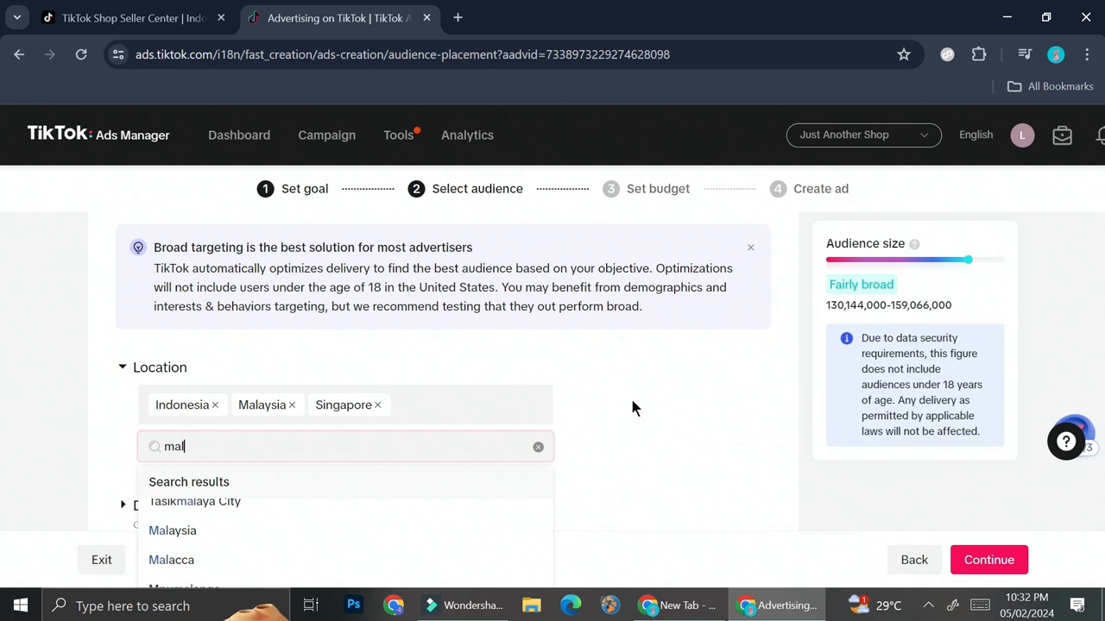
scroll(630, 395, "down", 1)
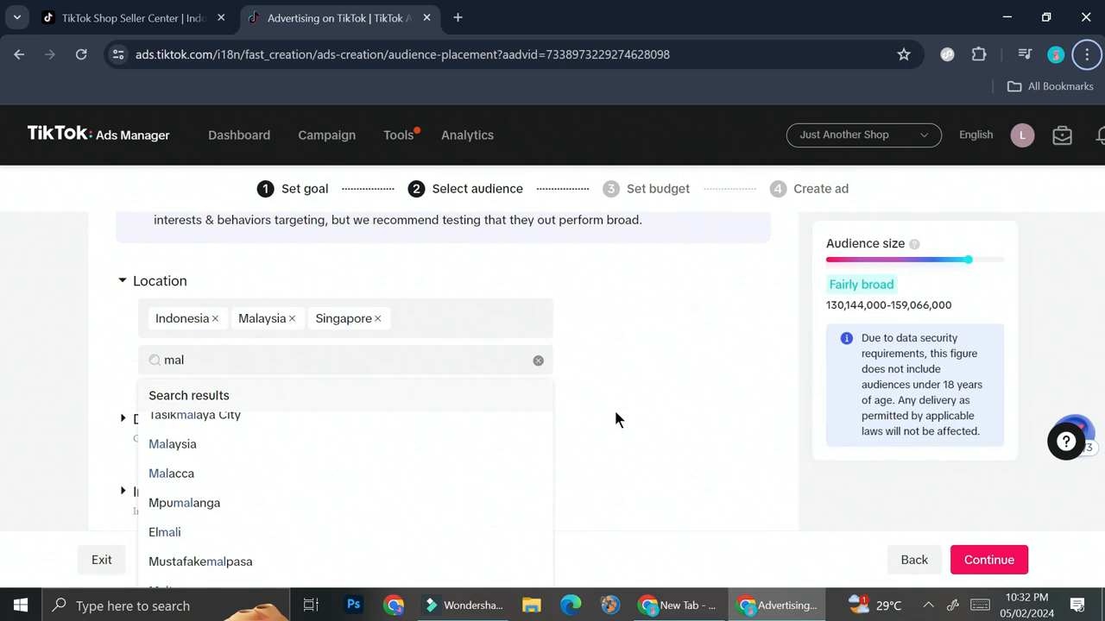
left_click(614, 418)
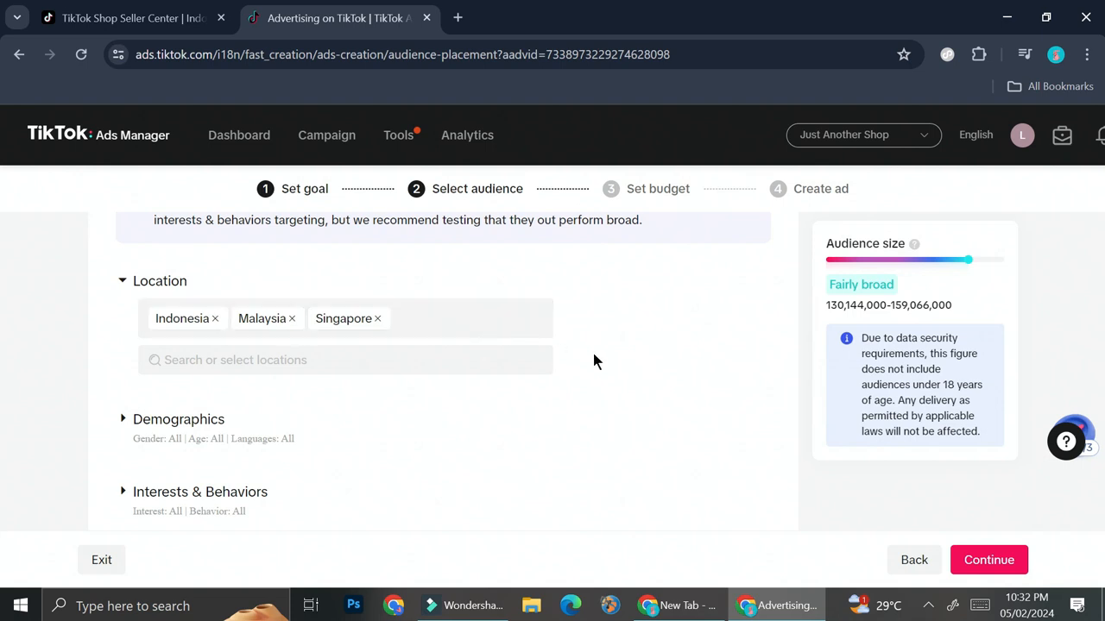
Expand Demographics and target the 18-24 and 25-34 age groups.
scroll(432, 397, "down", 1)
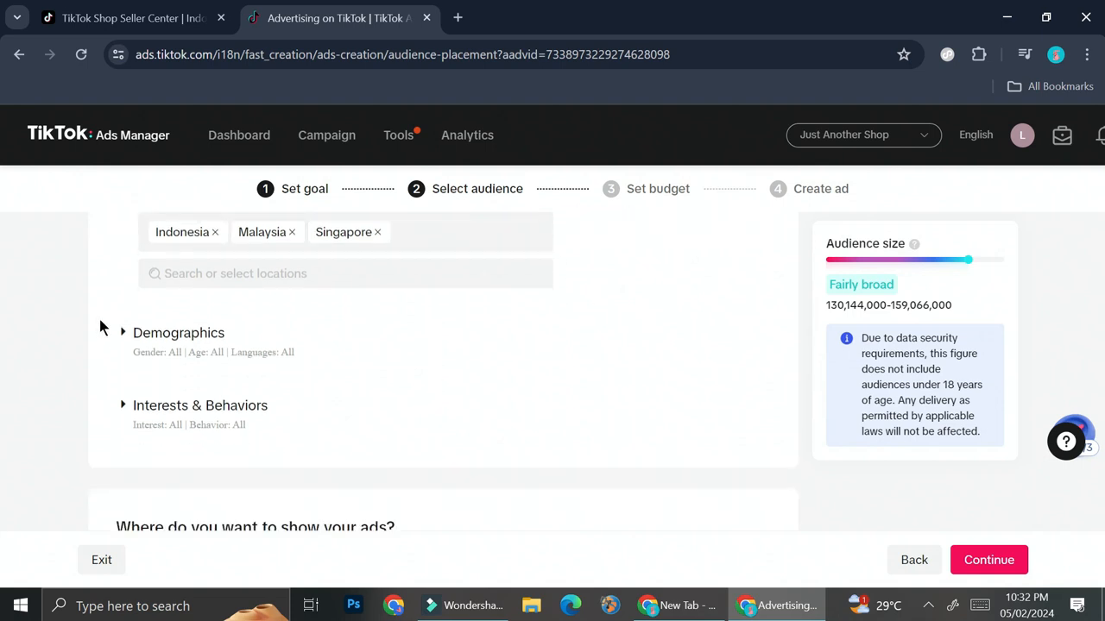
left_click(123, 336)
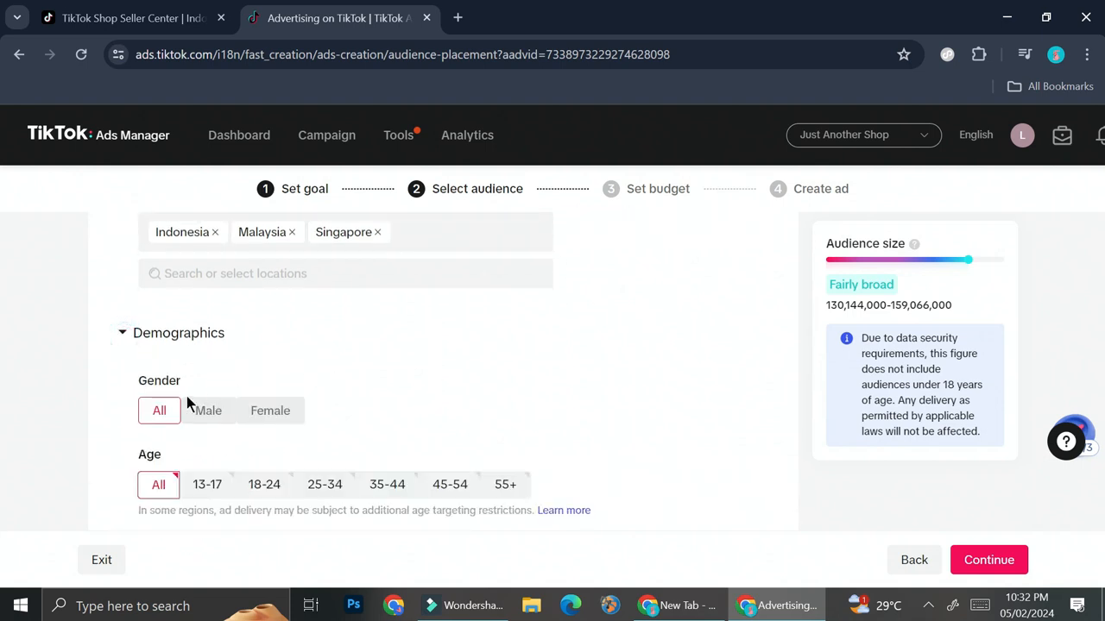
scroll(190, 395, "down", 1)
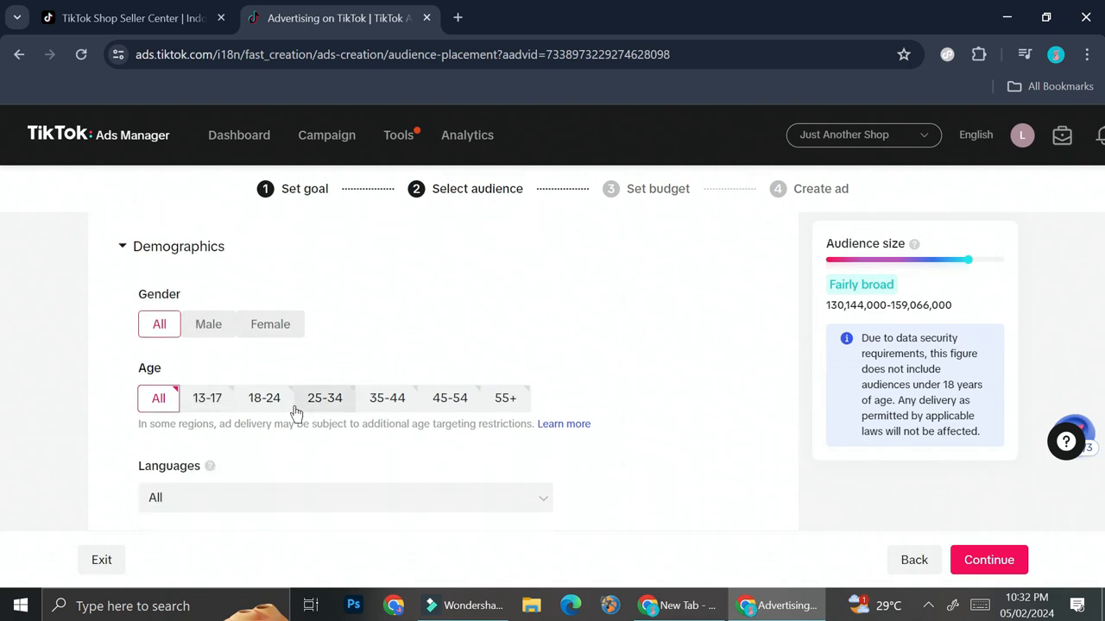
left_click(269, 404)
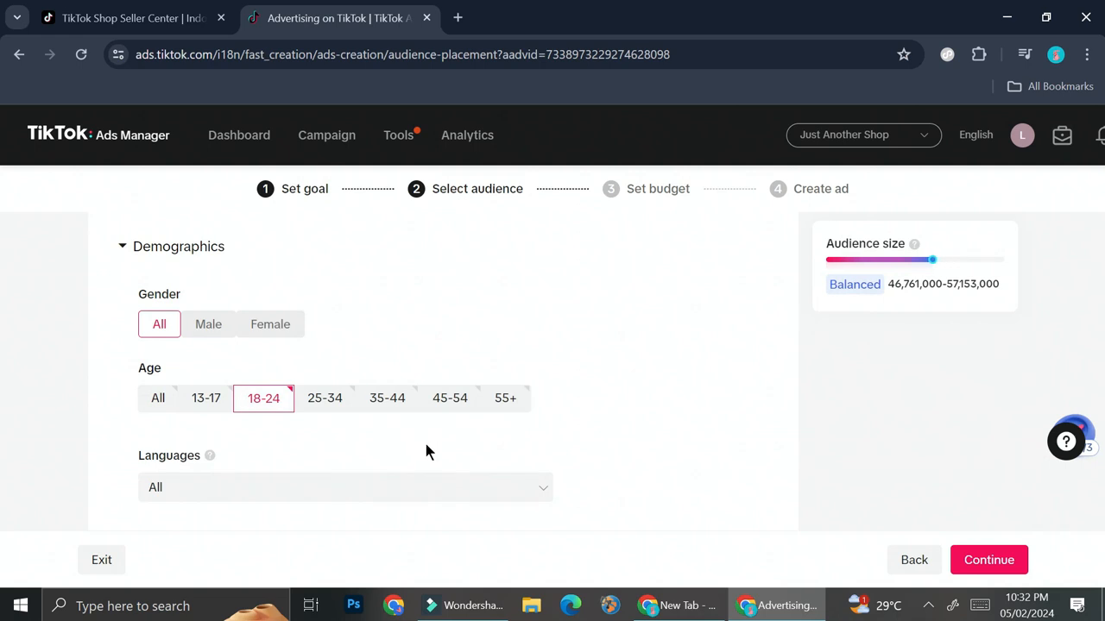
left_click(329, 406)
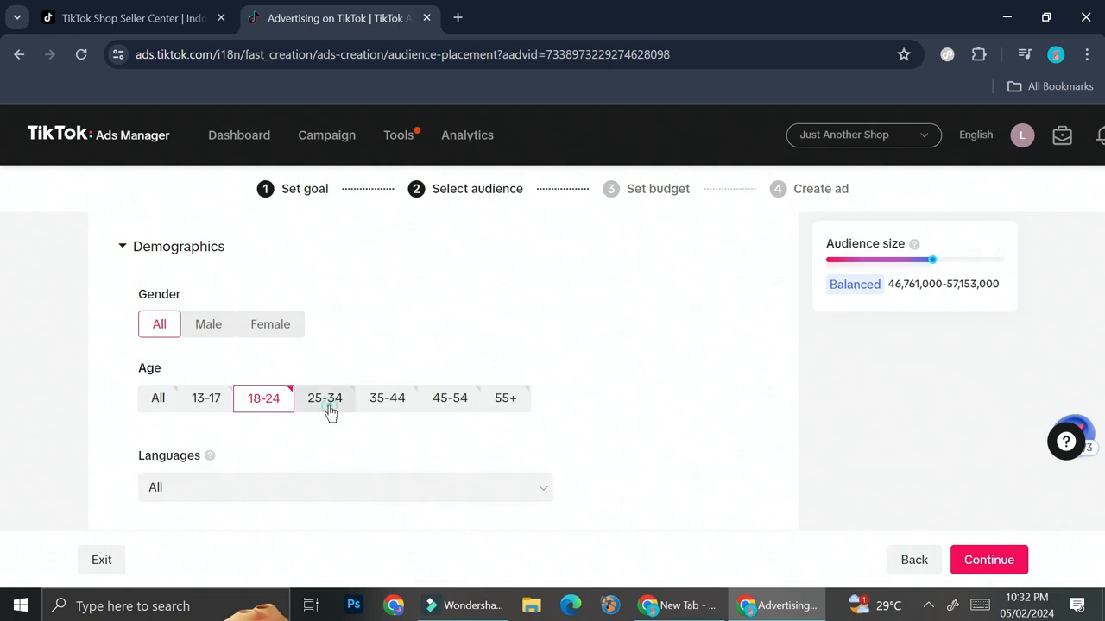
Open the Languages list to review the available languages, then close it.
scroll(415, 435, "down", 2)
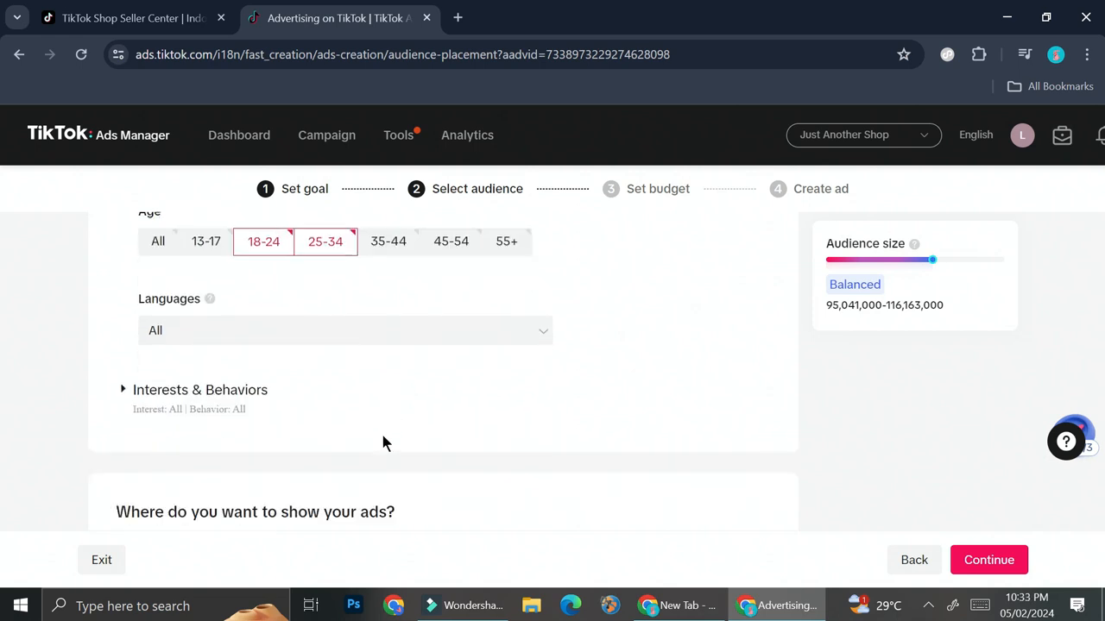
left_click(284, 314)
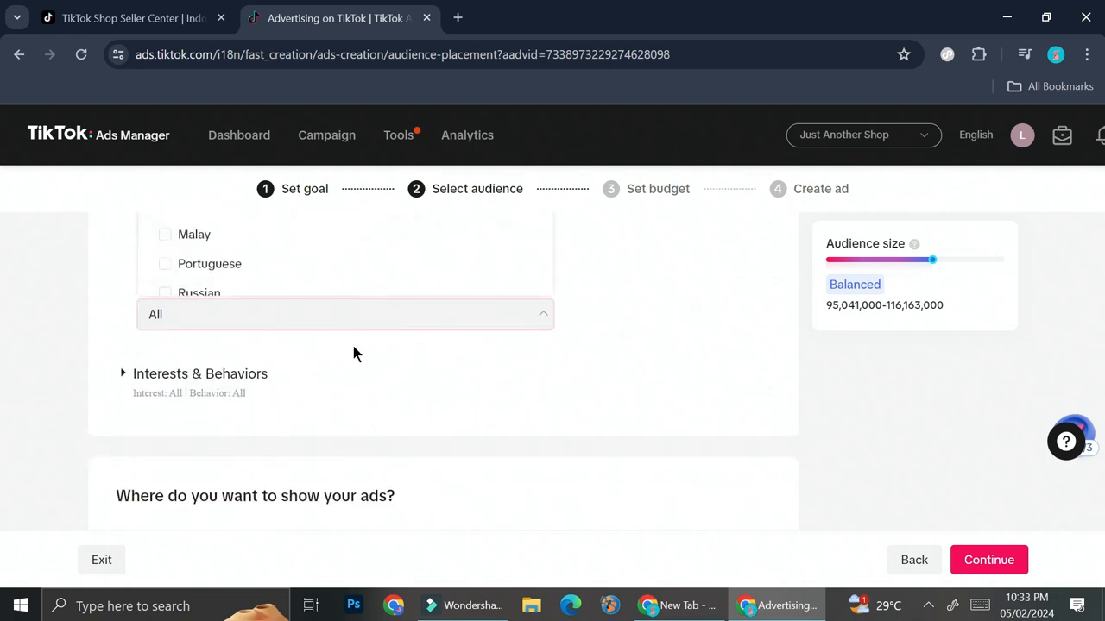
scroll(351, 342, "up", 2)
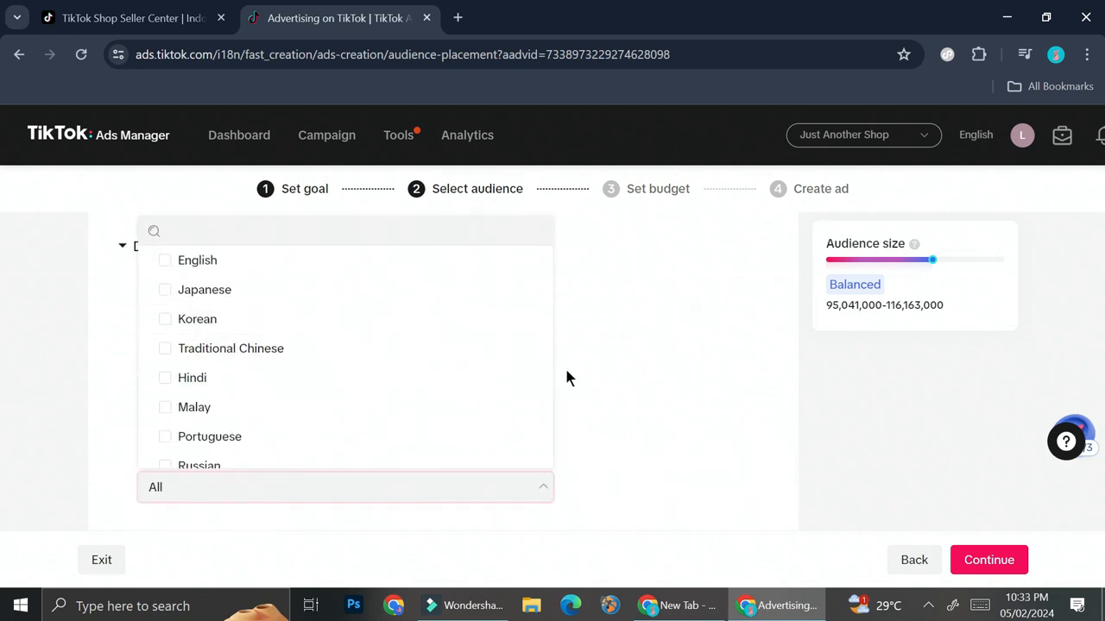
scroll(567, 377, "up", 2)
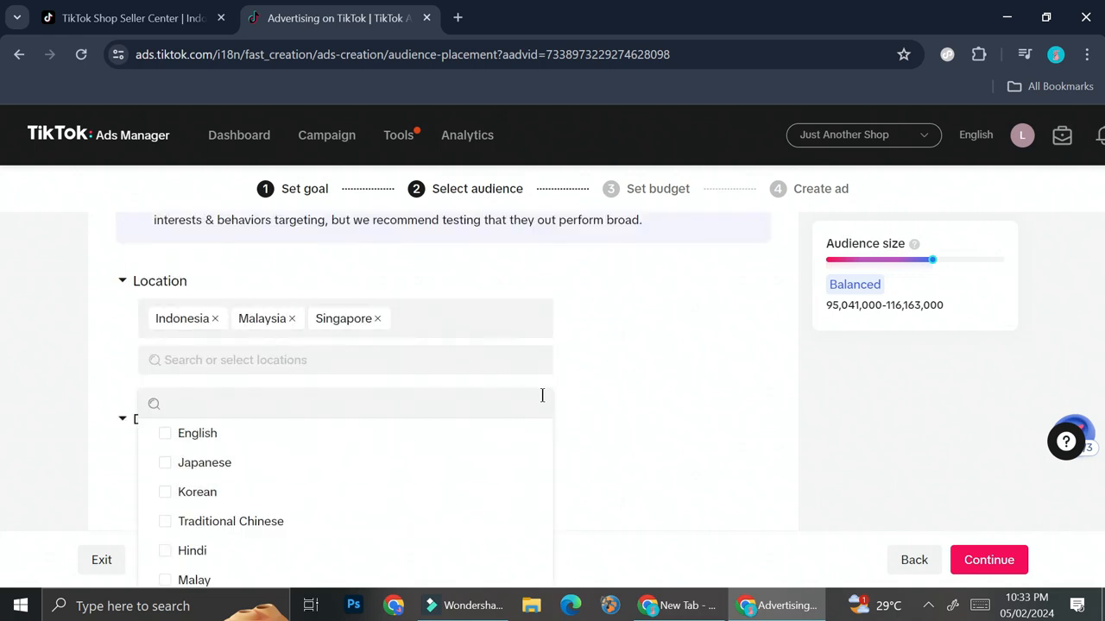
left_click(660, 412)
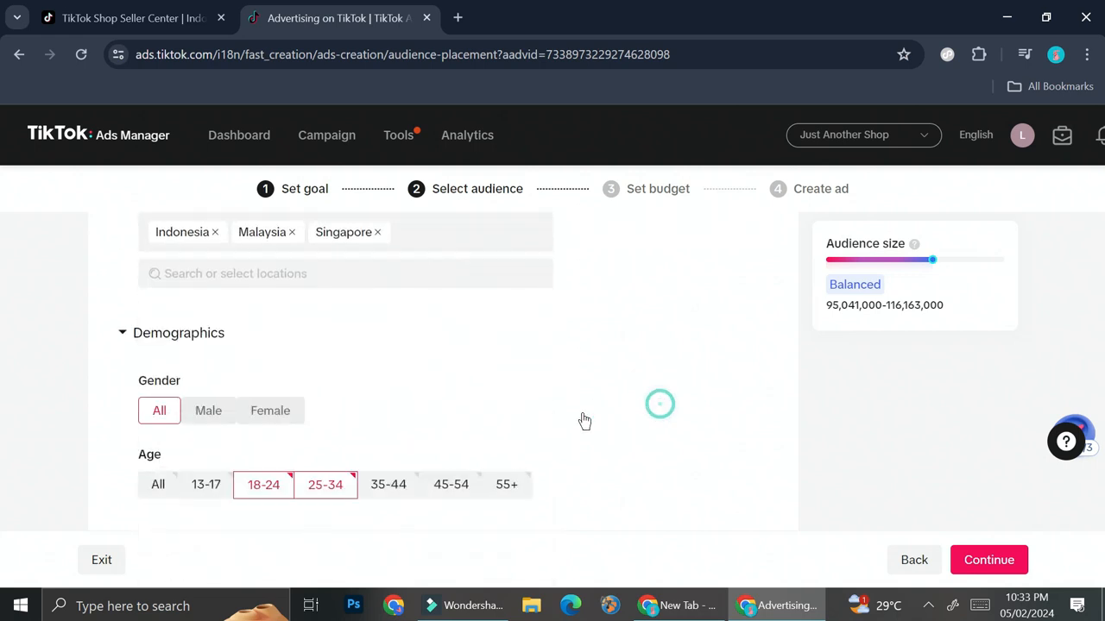
scroll(472, 440, "down", 2)
scroll(448, 461, "down", 1)
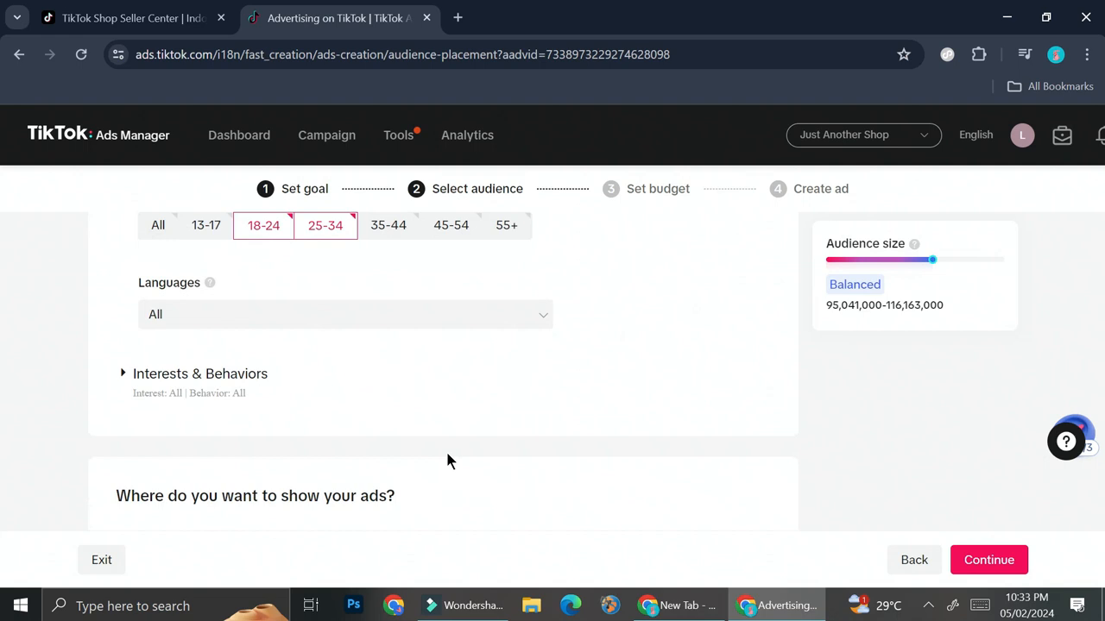
Under Interests & Behaviors, add Beauty & Personal Care as an interest category.
left_click(143, 378)
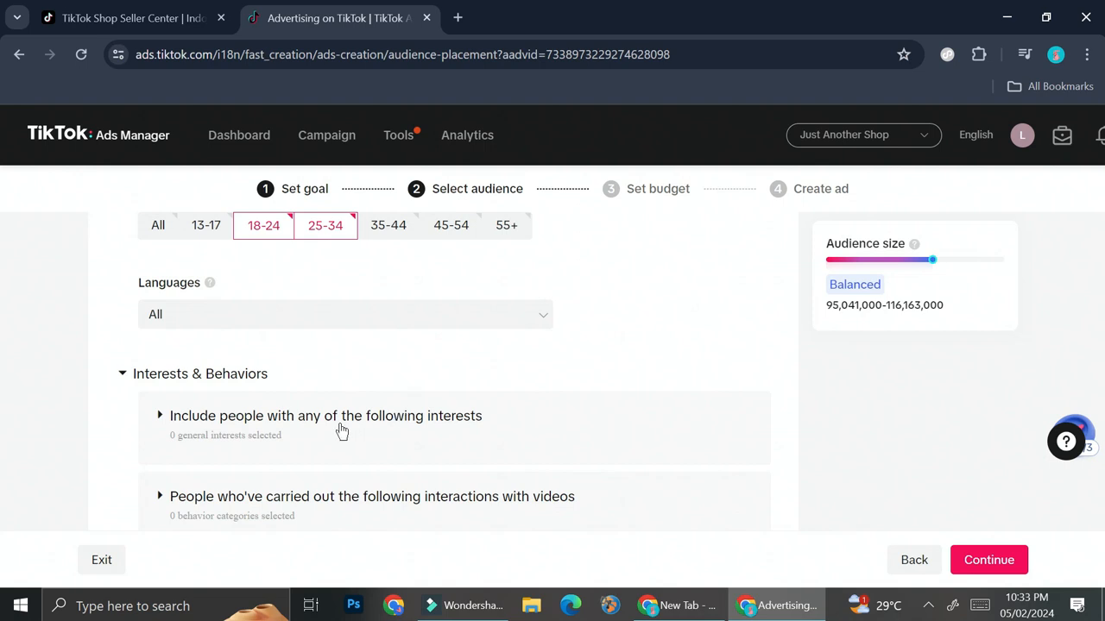
left_click(440, 401)
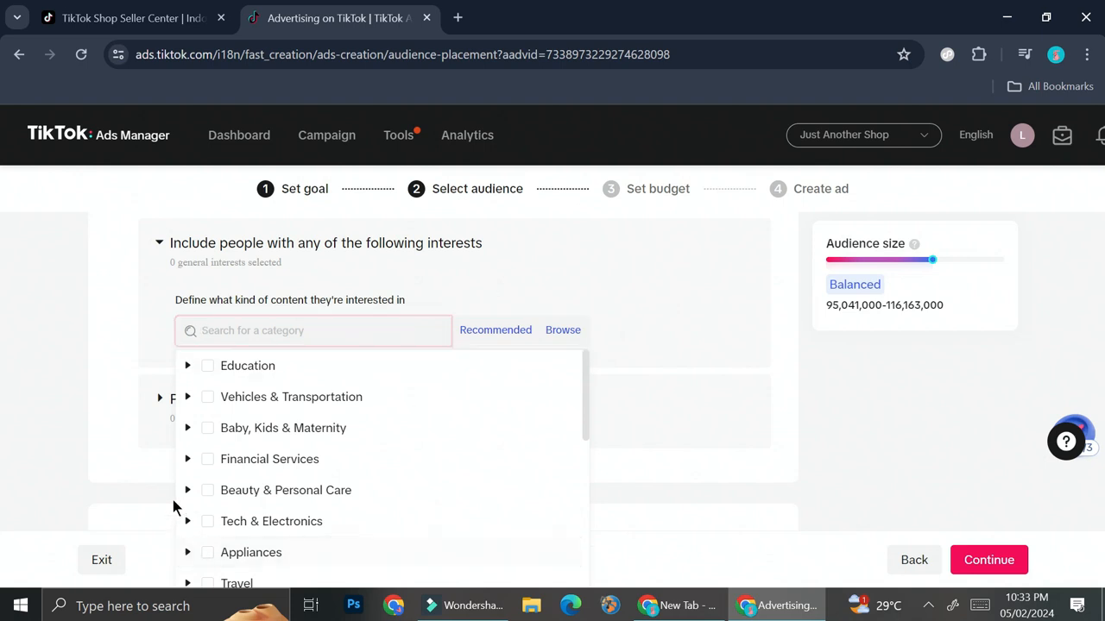
left_click(207, 490)
left_click(188, 490)
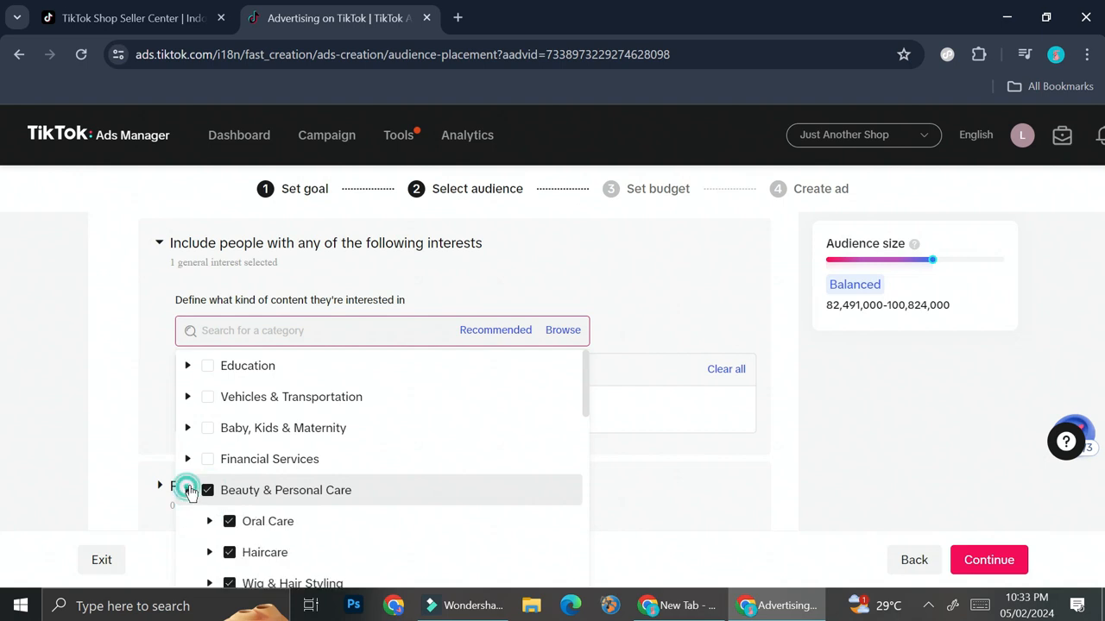
scroll(353, 481, "down", 4)
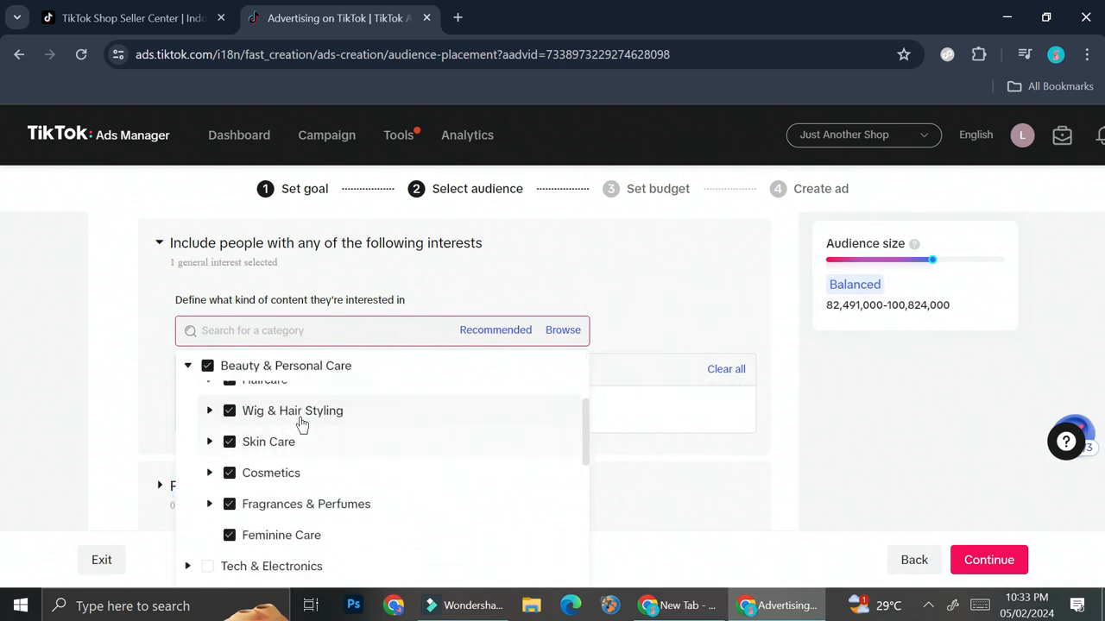
mouse_move(300, 444)
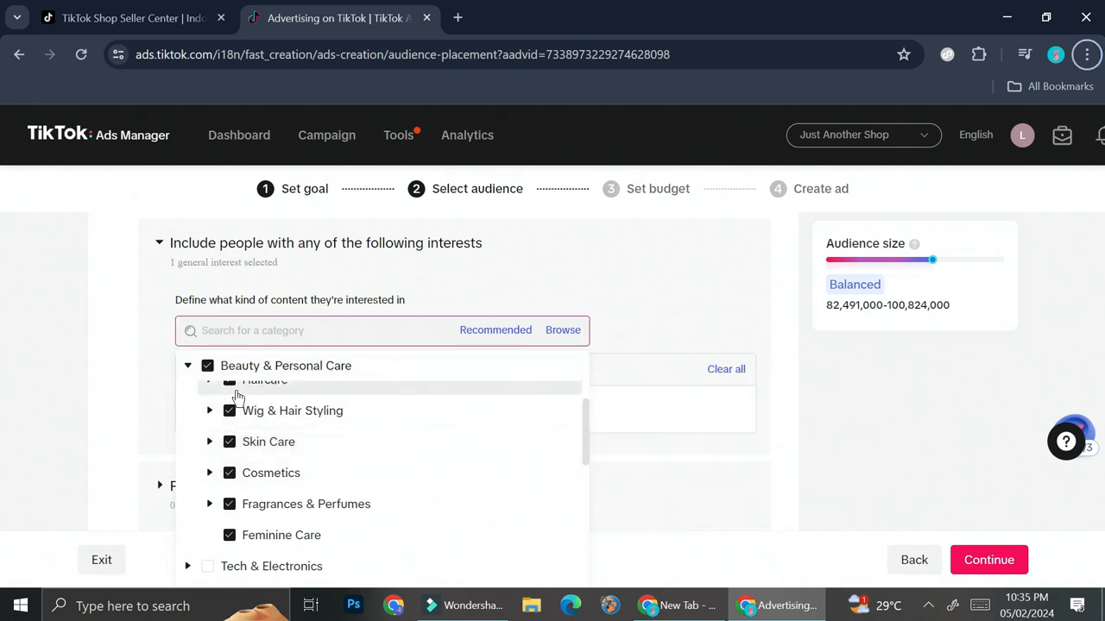
mouse_move(248, 369)
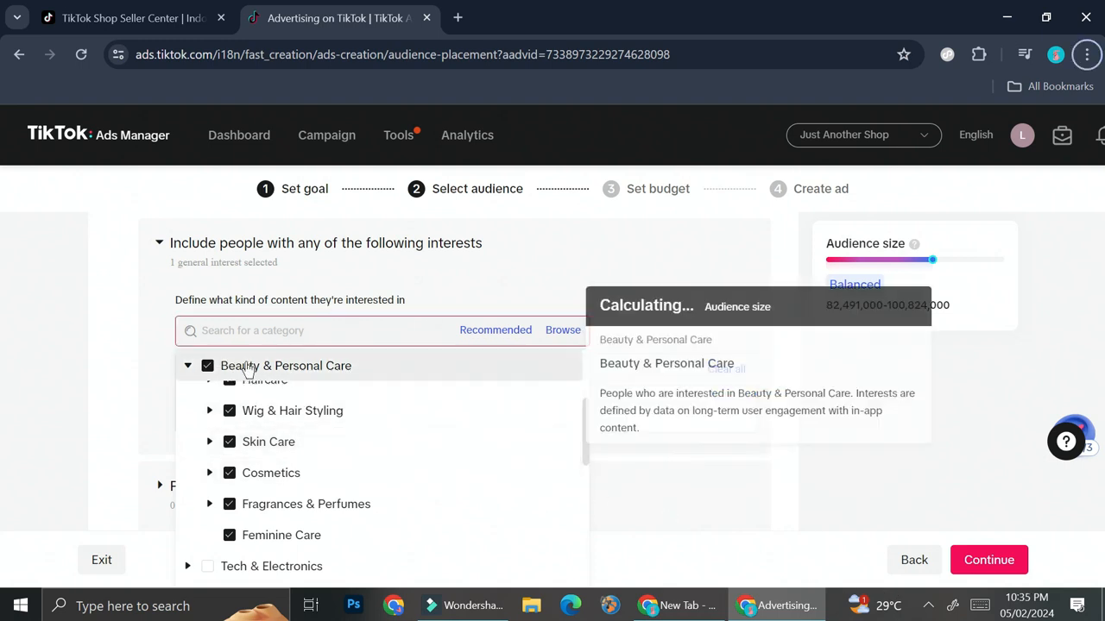
left_click(524, 289)
Target people who have shared videos in the video interactions behavior section.
scroll(347, 369, "down", 2)
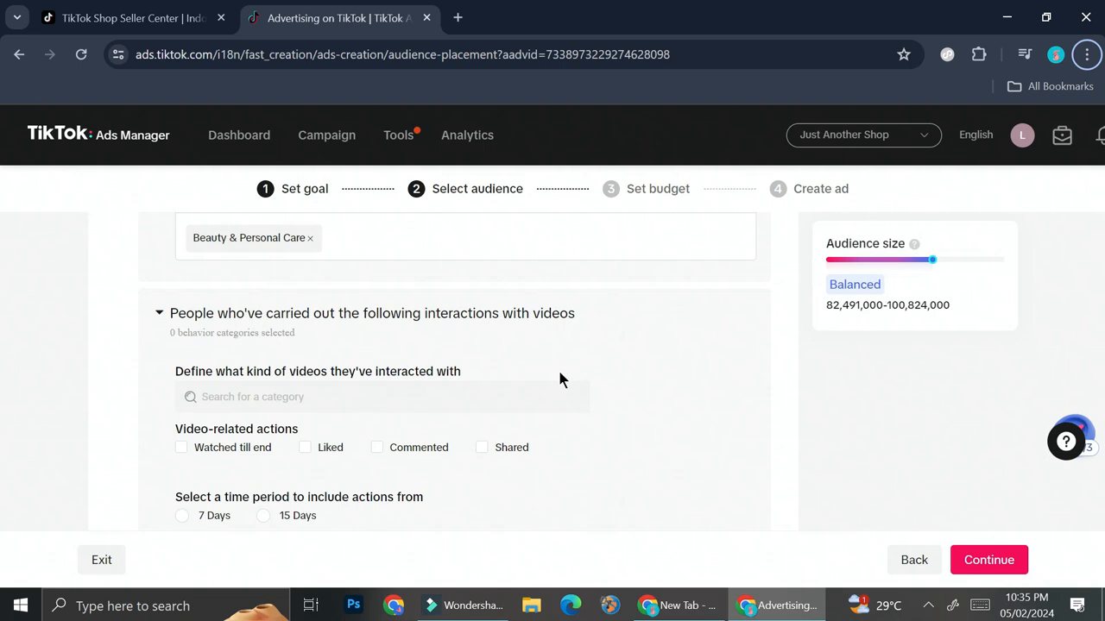
scroll(559, 380, "down", 1)
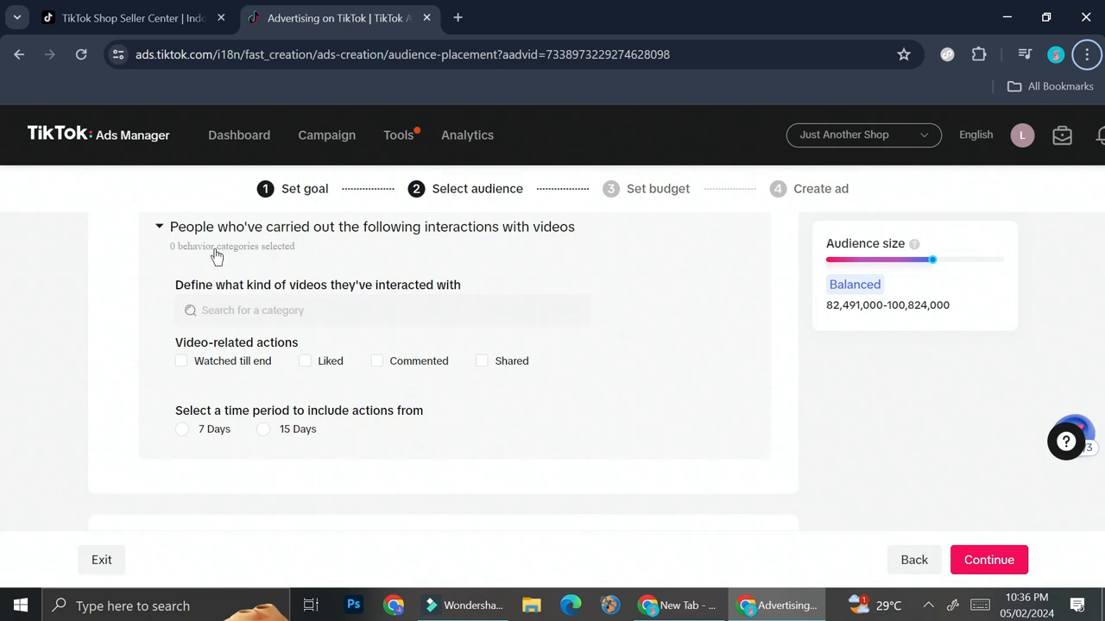
left_click(488, 363)
Review the full audience setup from locations to placements and continue to the budget step.
scroll(785, 418, "up", 1)
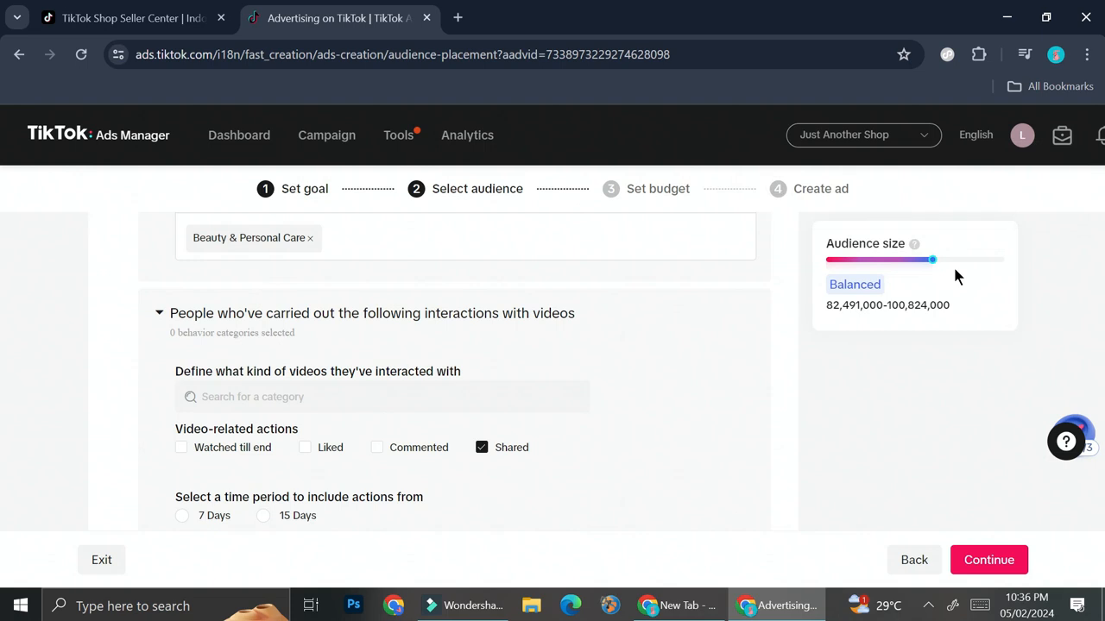
scroll(476, 279, "up", 5)
scroll(483, 311, "up", 2)
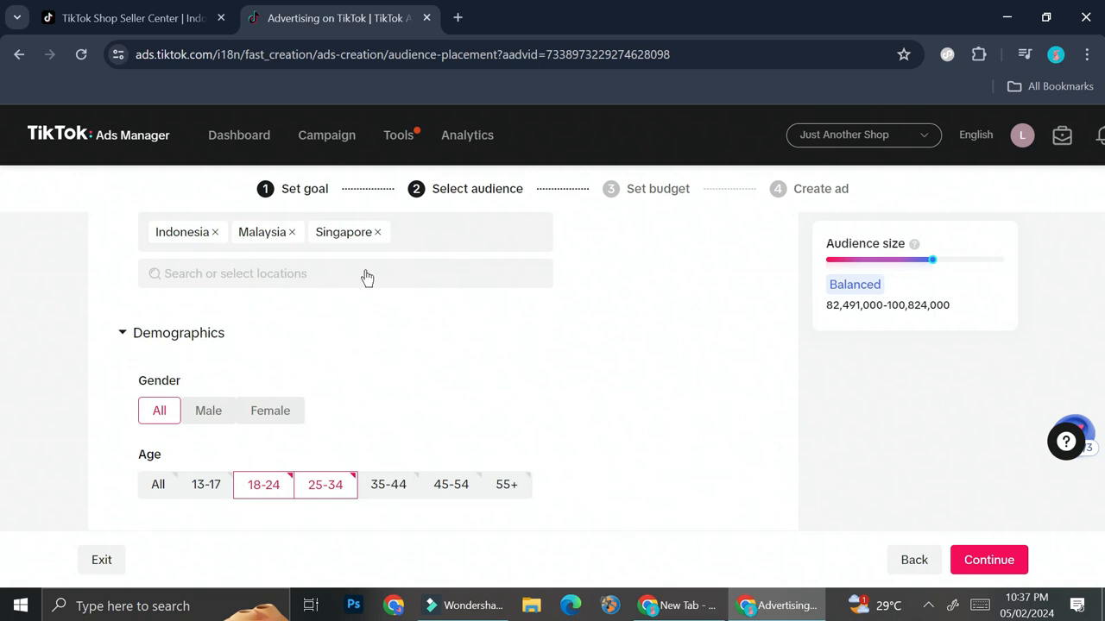
scroll(397, 316, "up", 2)
scroll(400, 388, "down", 3)
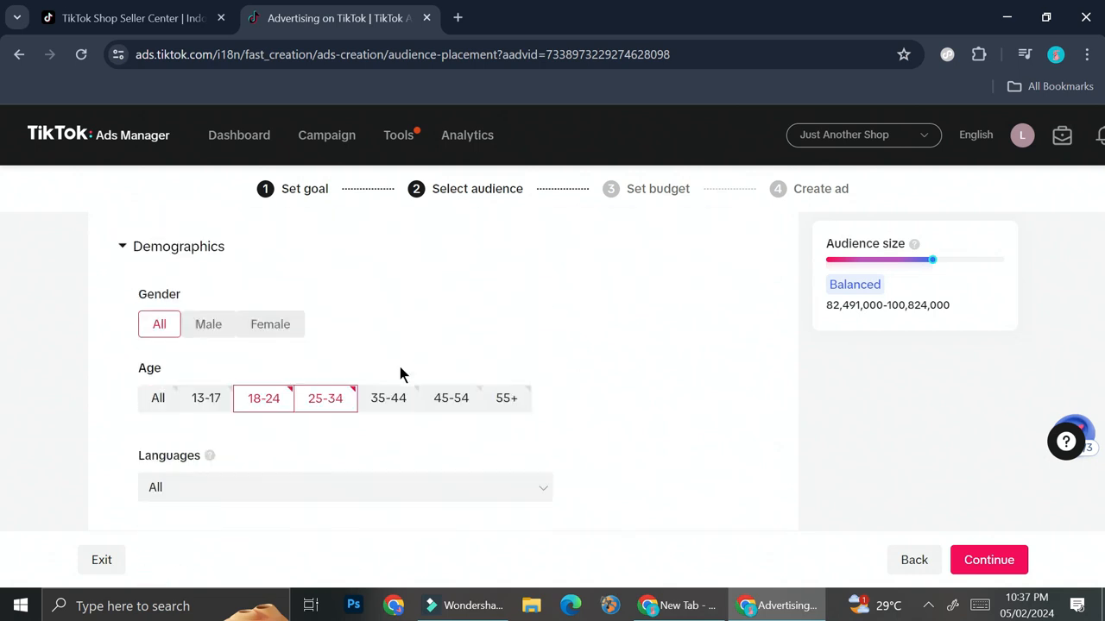
scroll(400, 373, "up", 5)
scroll(481, 381, "down", 2)
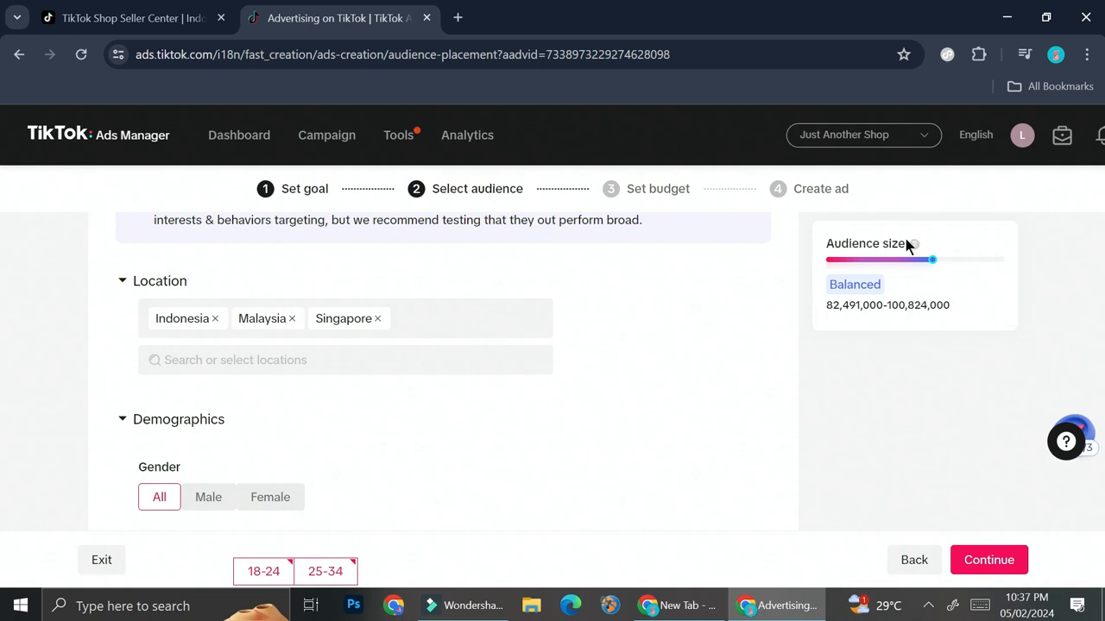
mouse_move(916, 249)
scroll(478, 293, "down", 4)
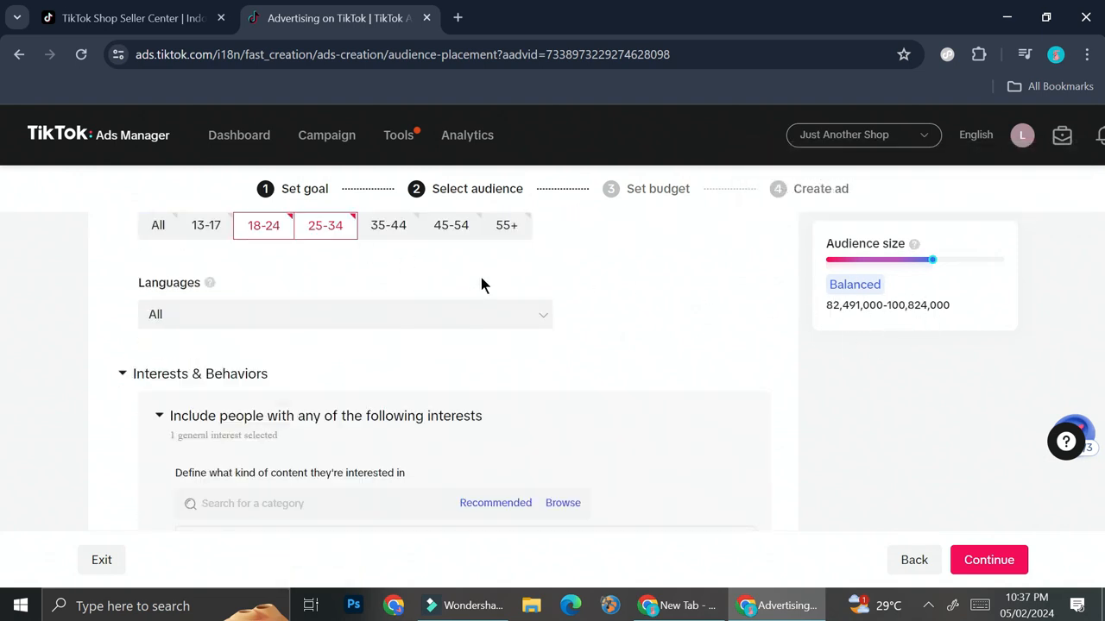
scroll(490, 333, "down", 6)
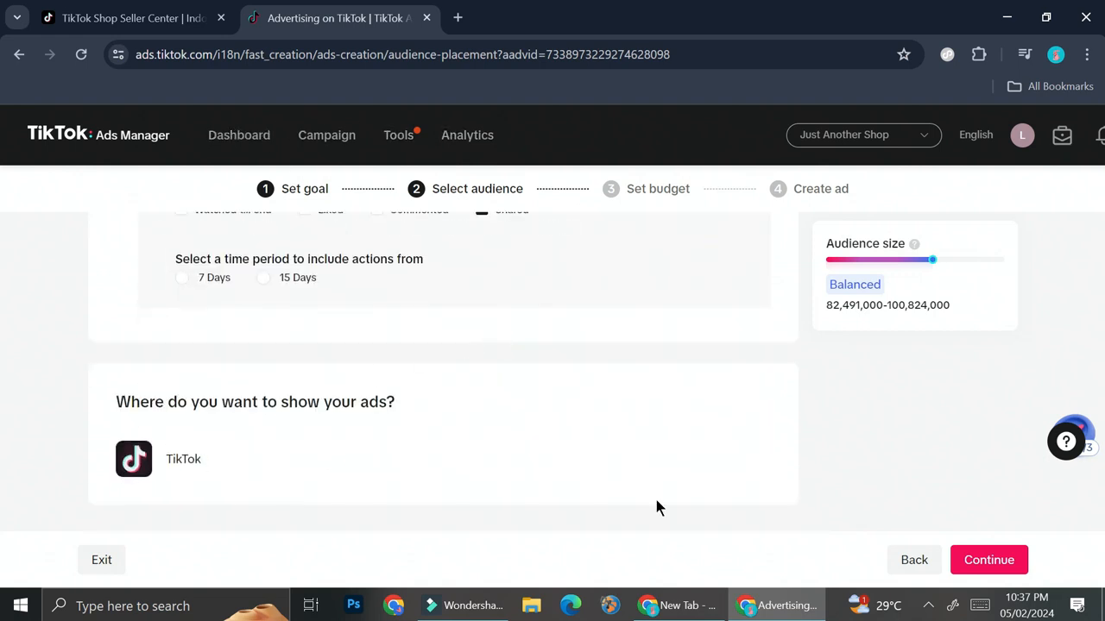
left_click(982, 563)
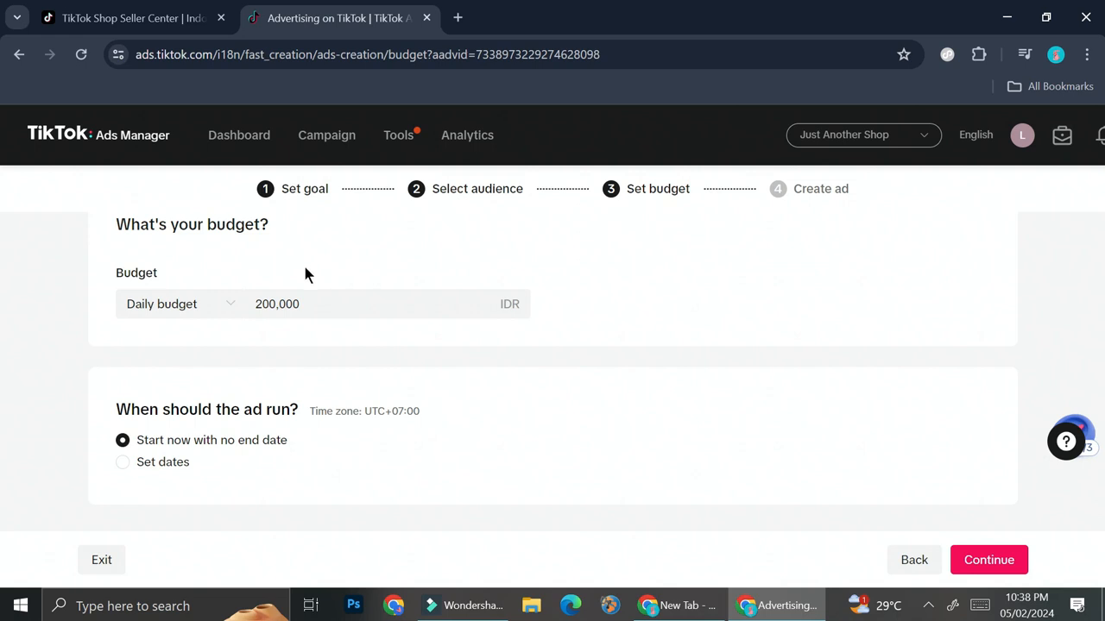
Keep the Daily budget of 200,000 IDR and schedule the ad to run on set dates.
left_click(222, 306)
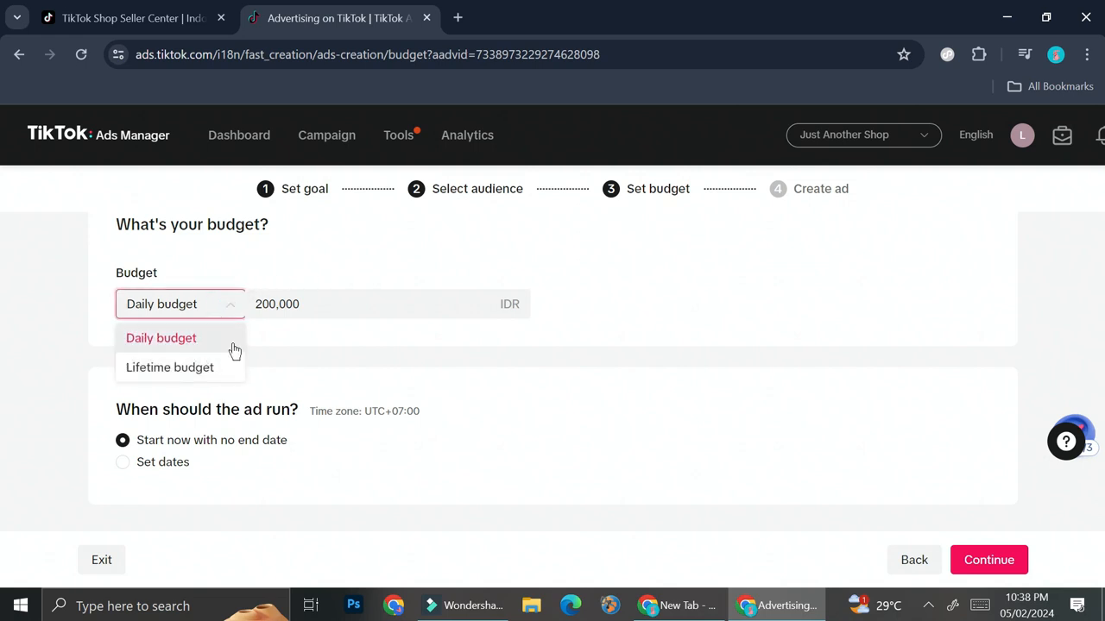
left_click(226, 304)
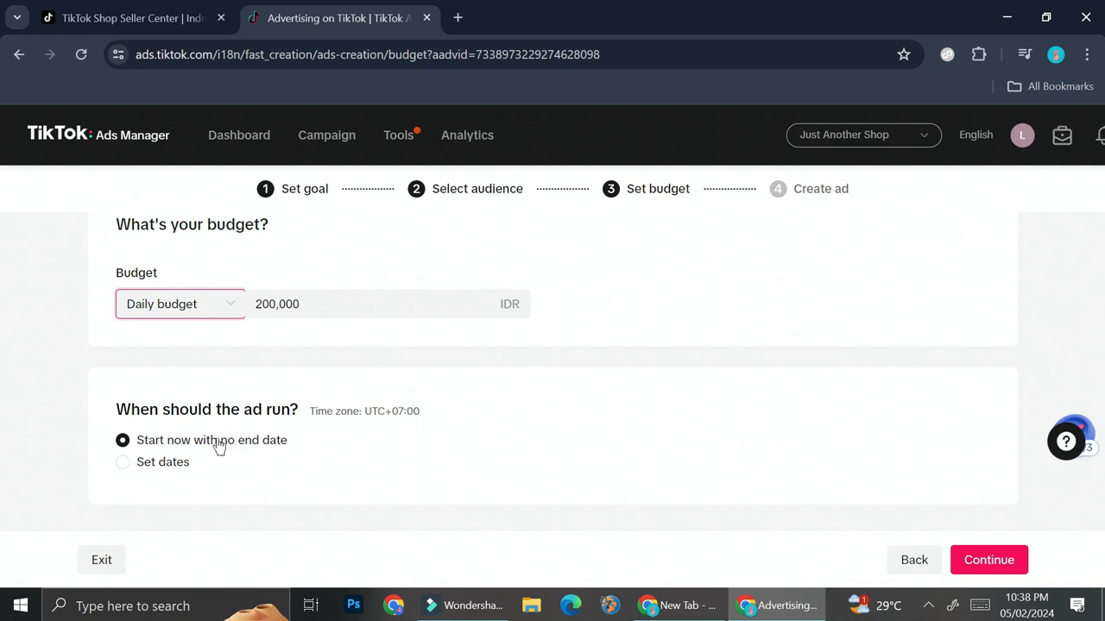
left_click(123, 462)
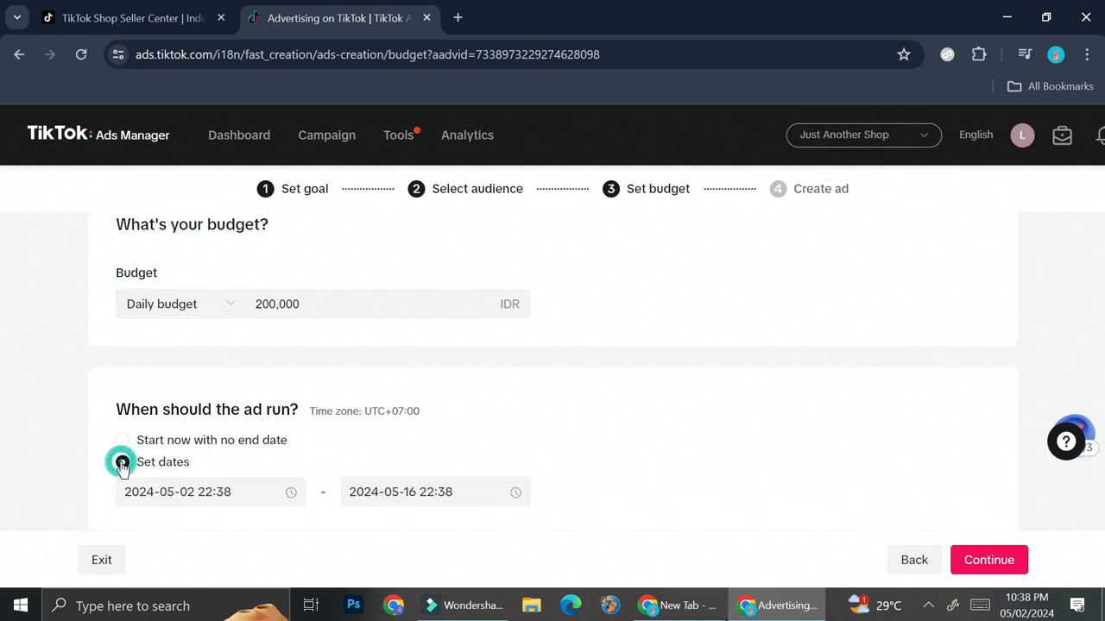
scroll(254, 452, "down", 1)
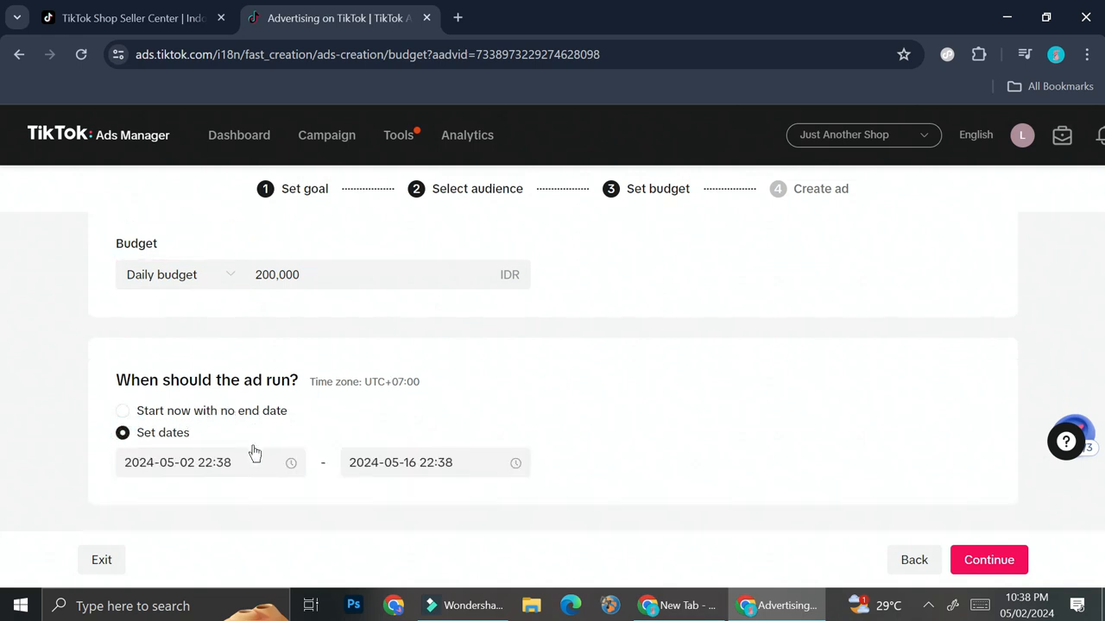
left_click(143, 412)
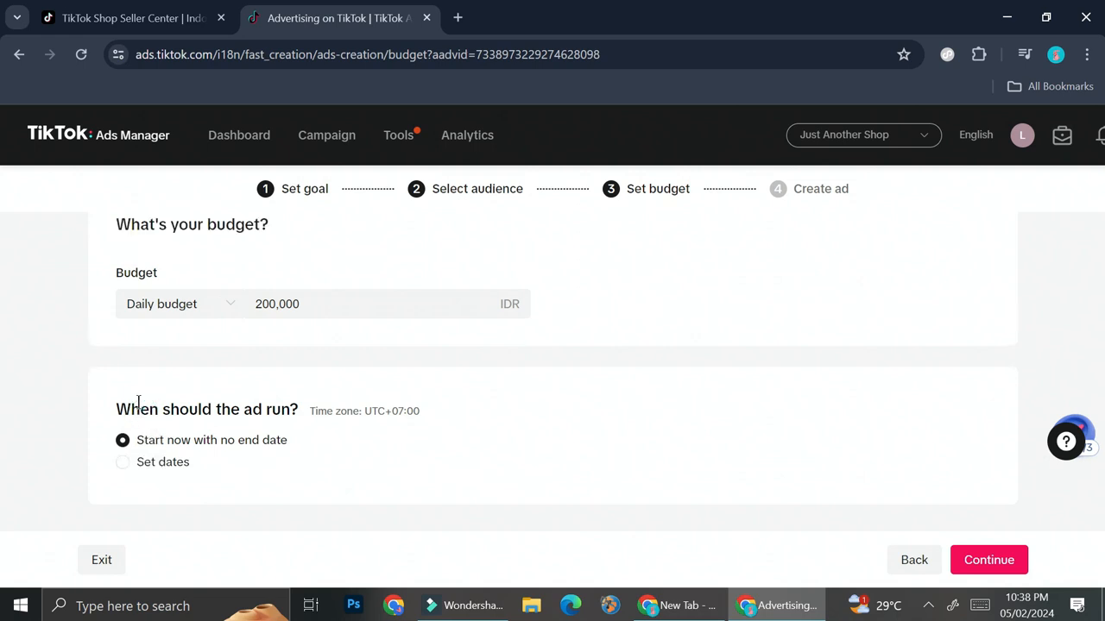
left_click(120, 461)
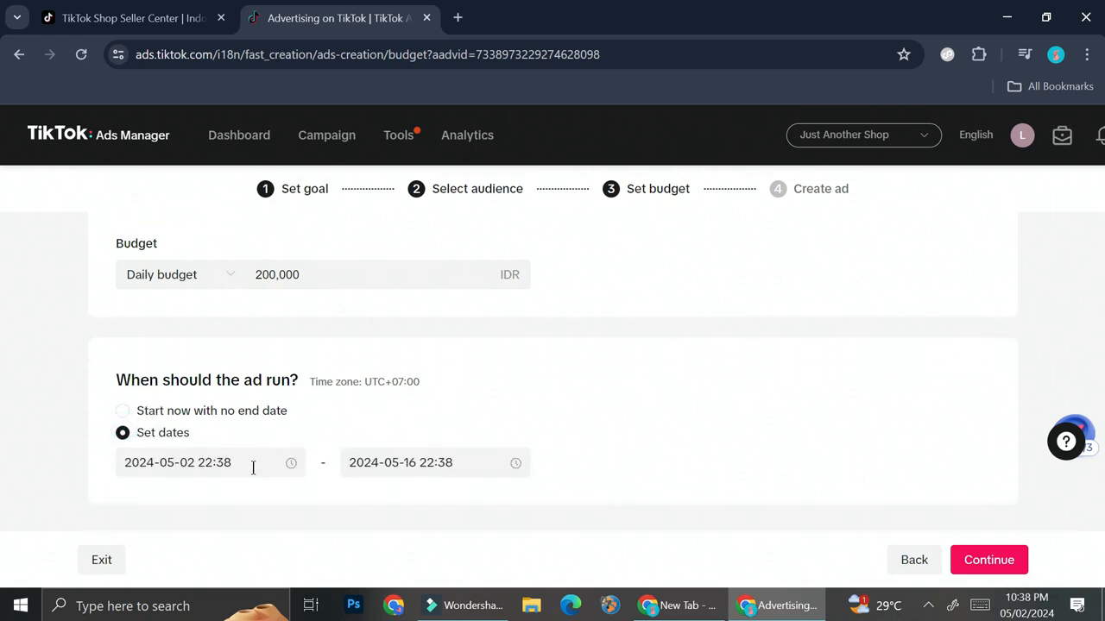
left_click(195, 463)
left_click(336, 244)
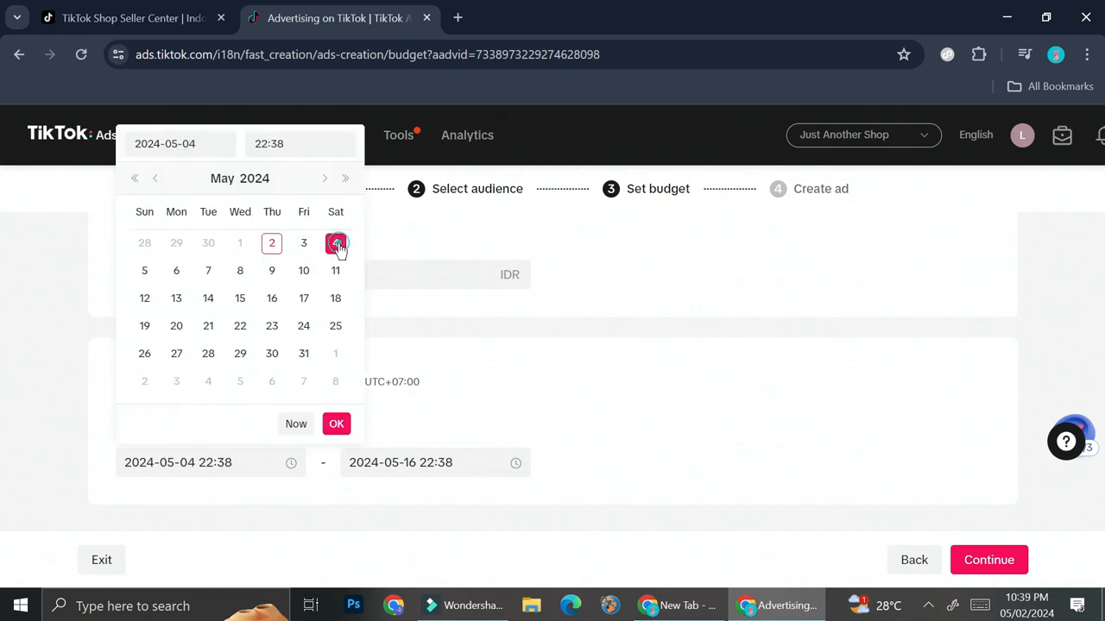
left_click_drag(231, 462, 204, 469)
left_click(212, 465)
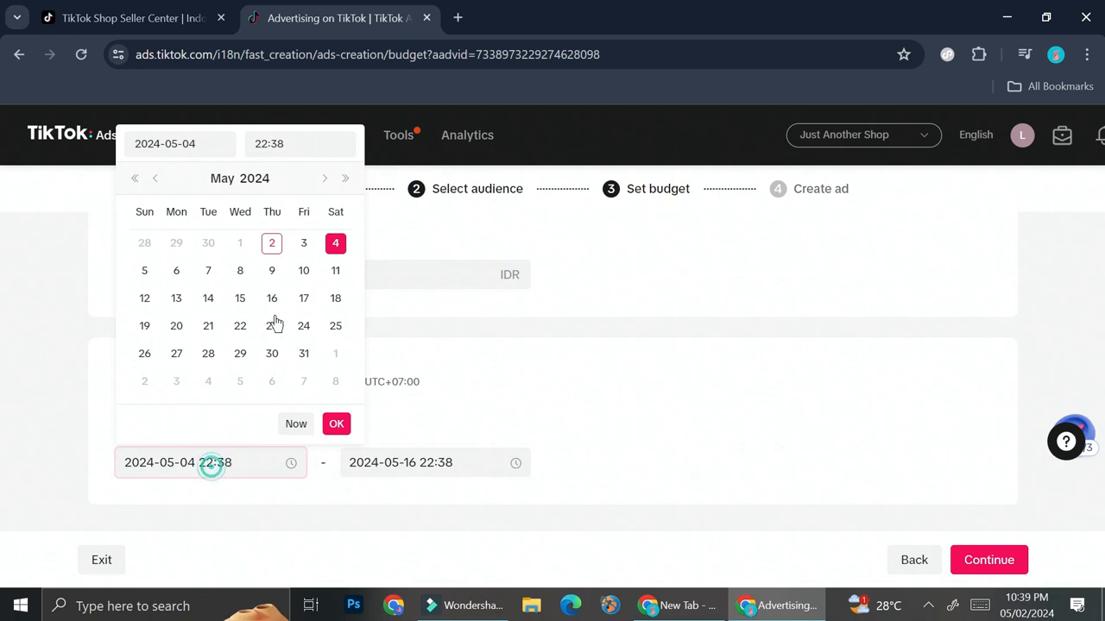
left_click(280, 143)
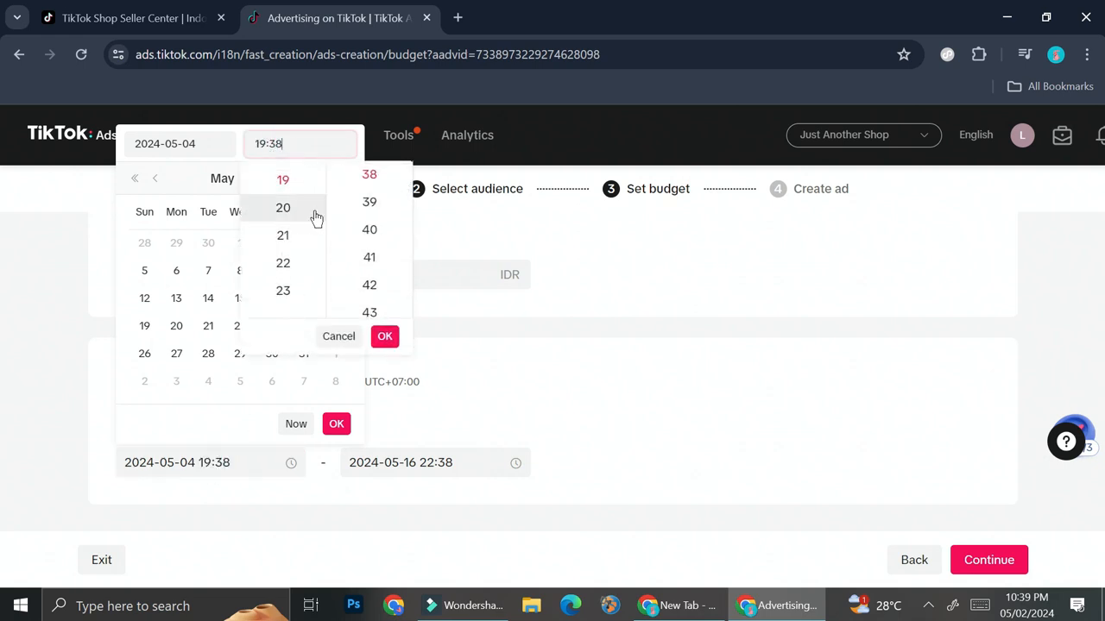
scroll(379, 212, "up", 8)
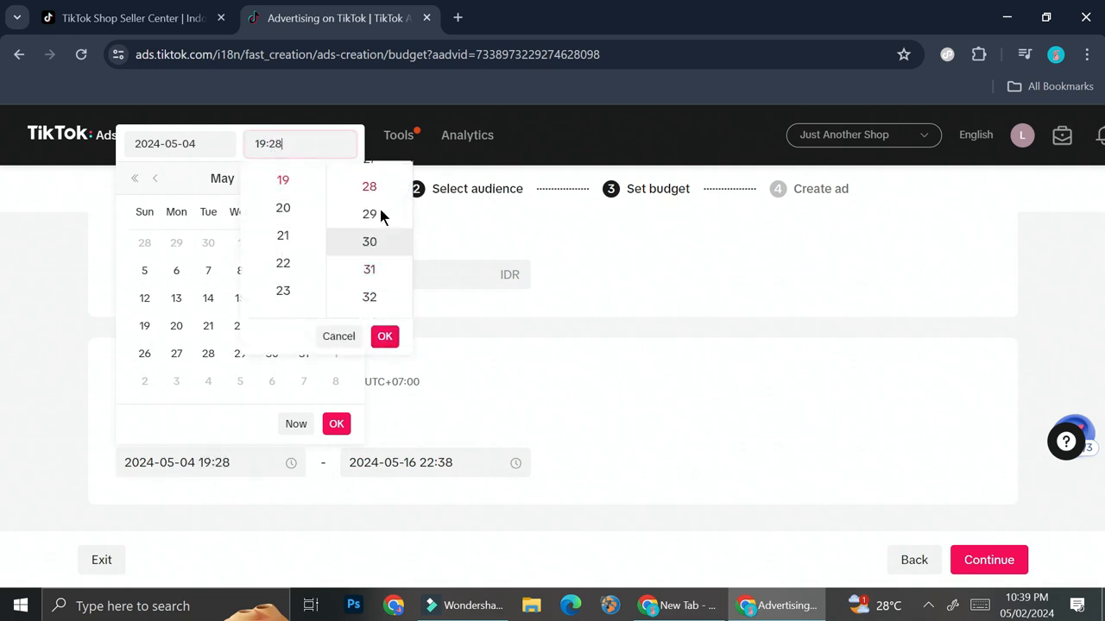
scroll(380, 222, "up", 5)
left_click(385, 336)
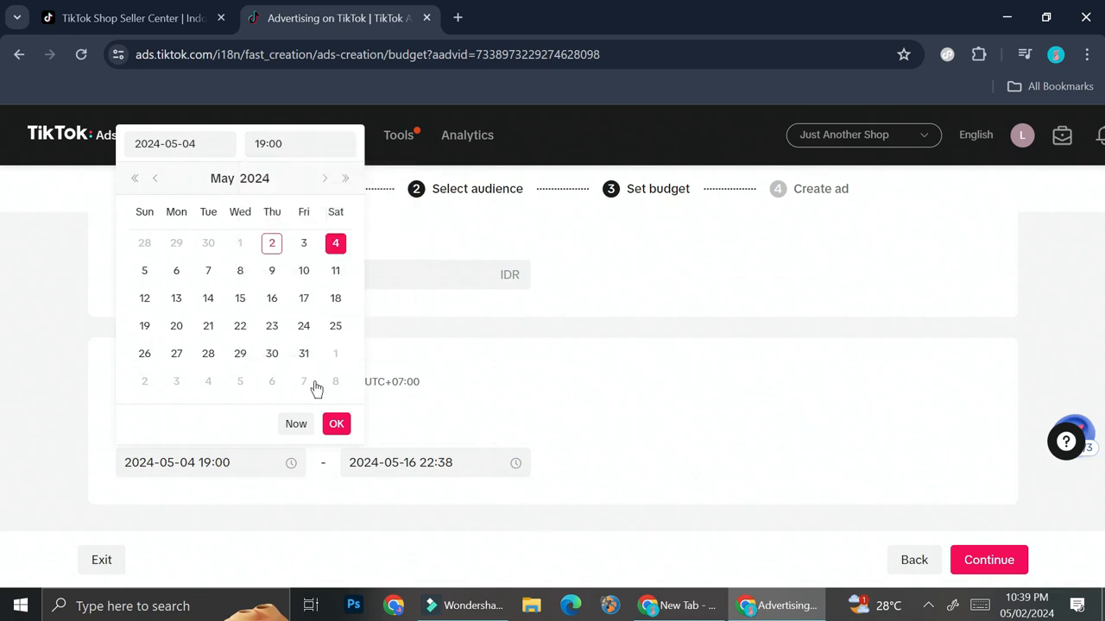
left_click(336, 423)
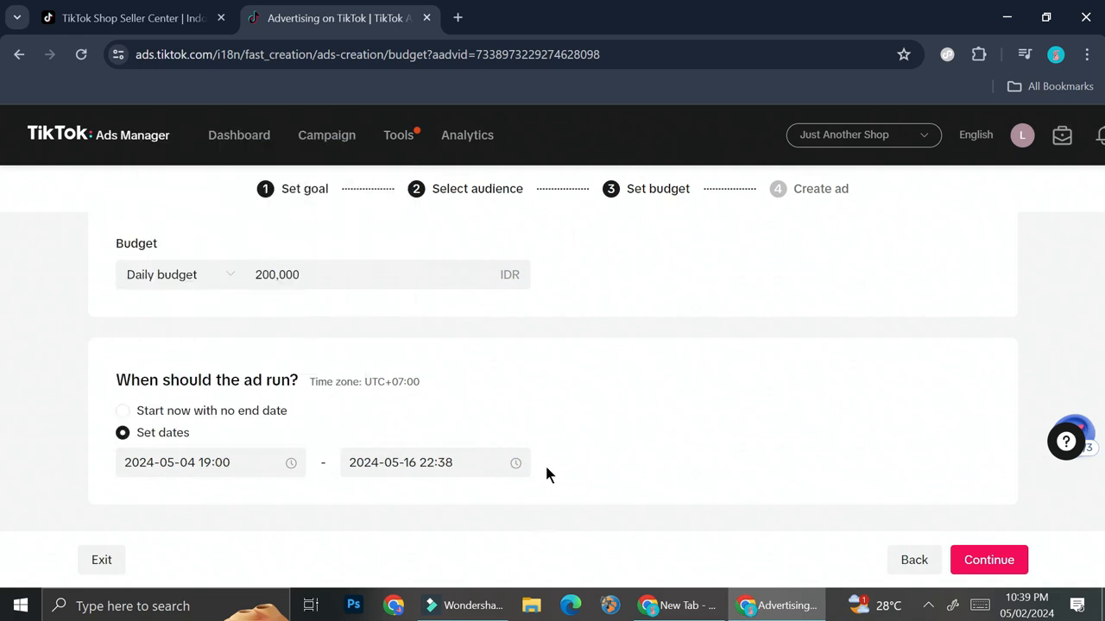
left_click(524, 461)
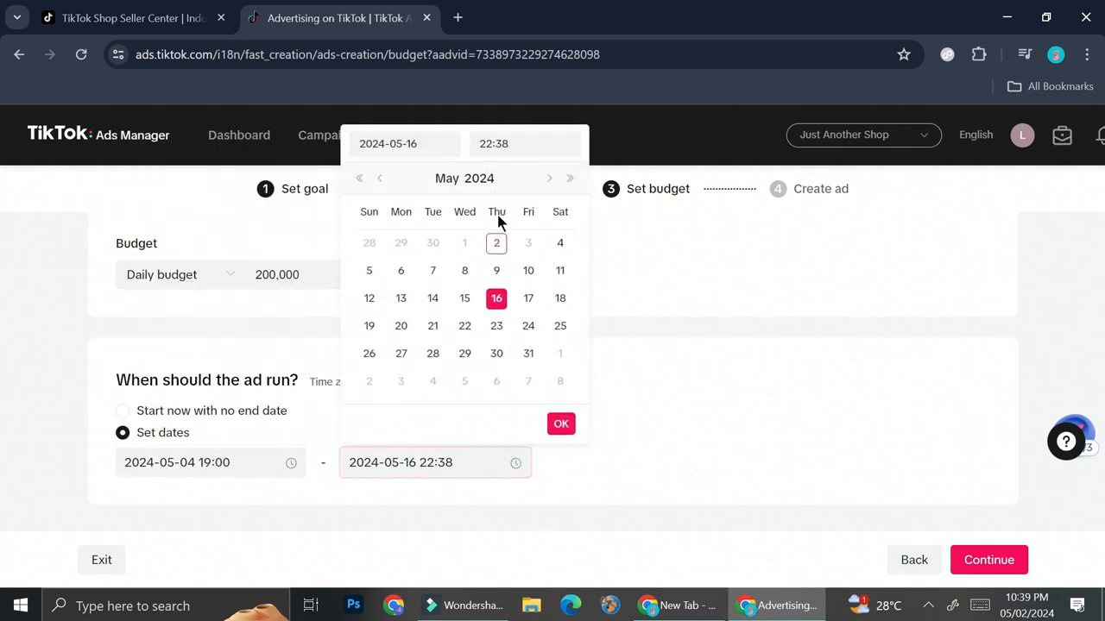
left_click(526, 144)
scroll(535, 194, "up", 3)
scroll(596, 200, "up", 10)
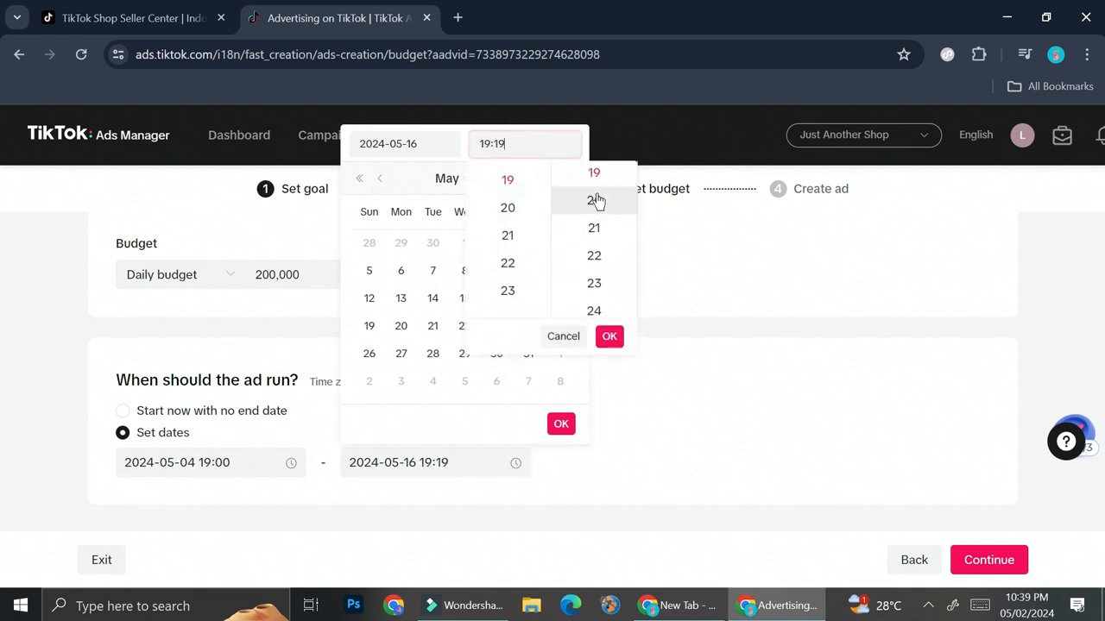
left_click(610, 337)
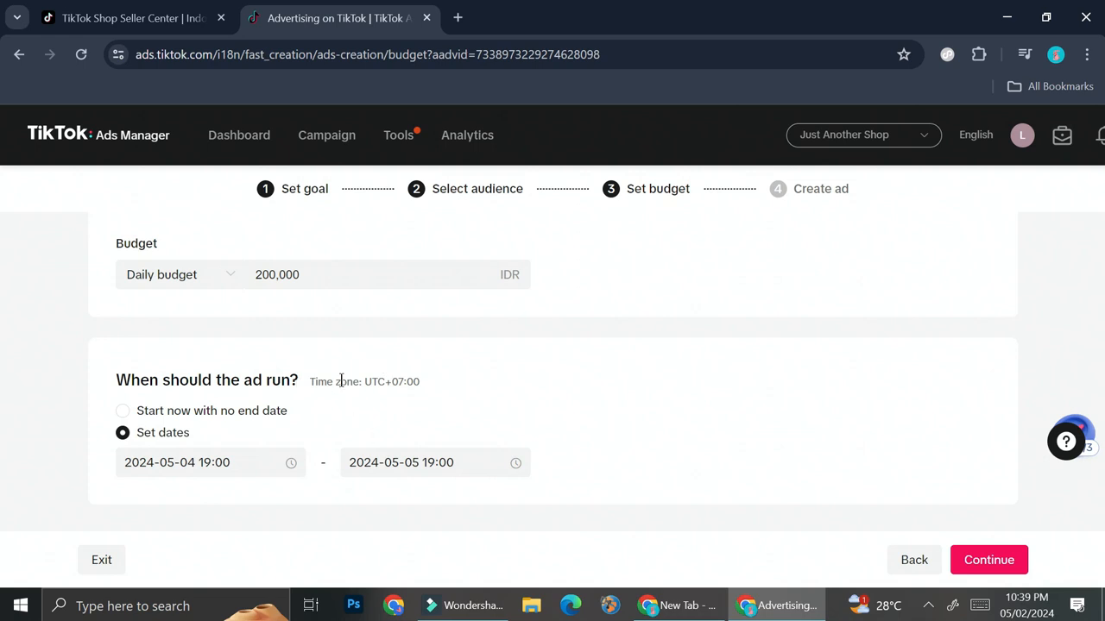
left_click(991, 561)
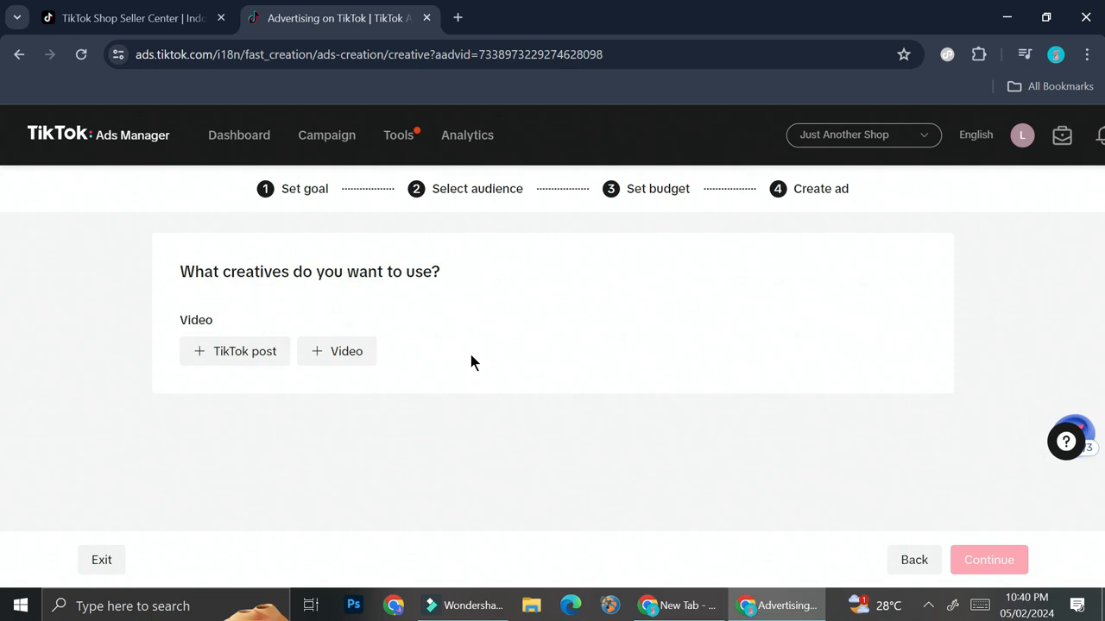
Add the uploaded video Untitled design.mp4 as the ad's creative.
left_click(328, 349)
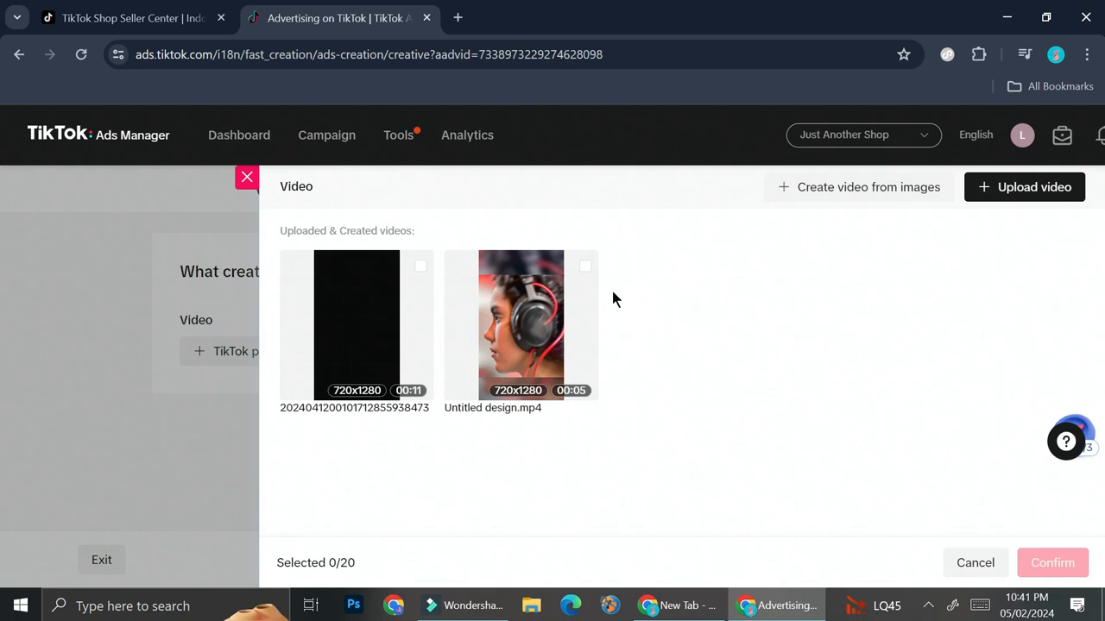
left_click(584, 268)
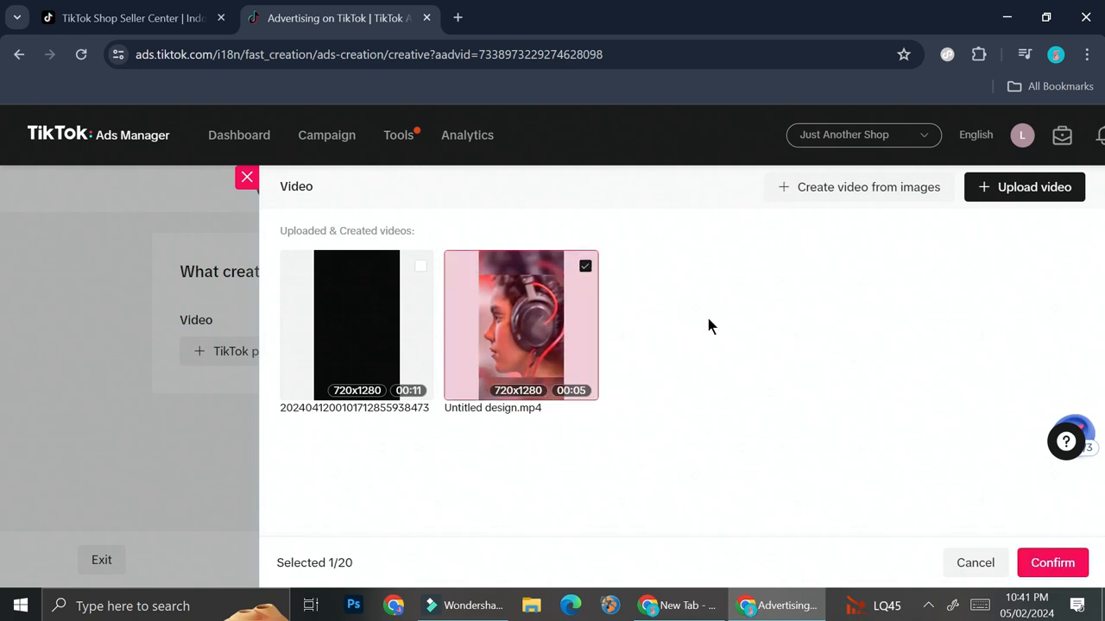
left_click(1070, 570)
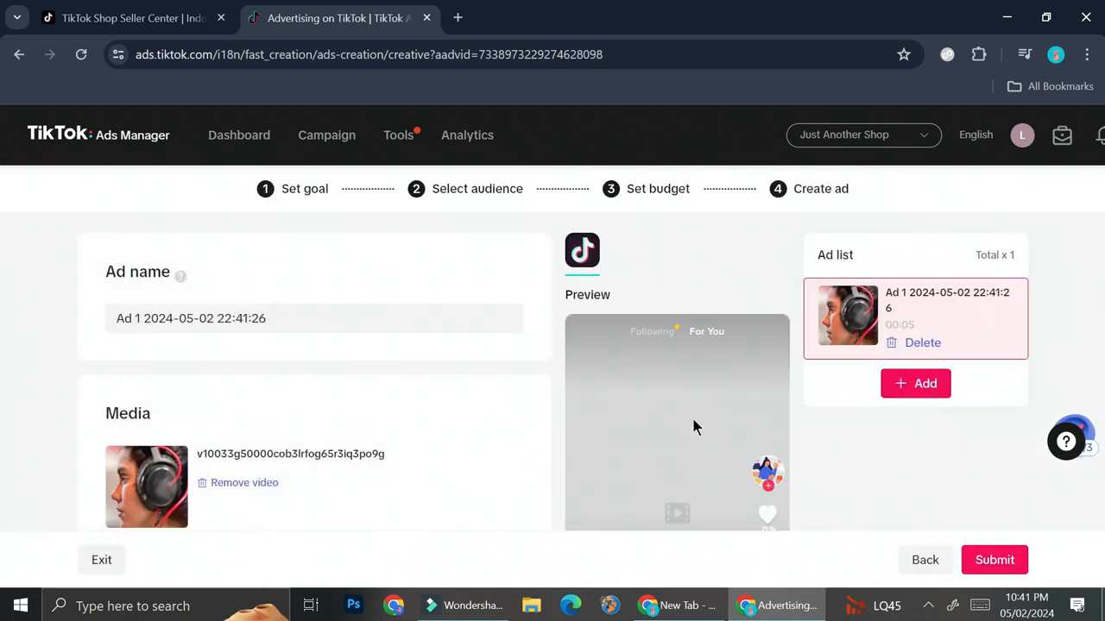
scroll(695, 423, "down", 3)
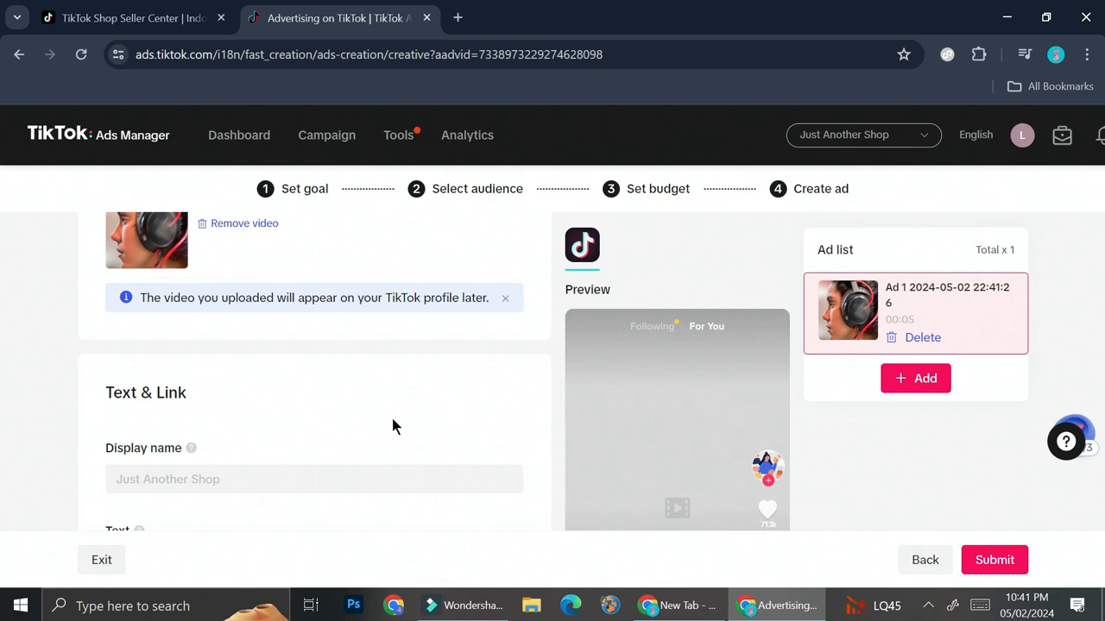
Review the call-to-action options in the Text & Link section and keep Shop now selected.
scroll(379, 432, "down", 2)
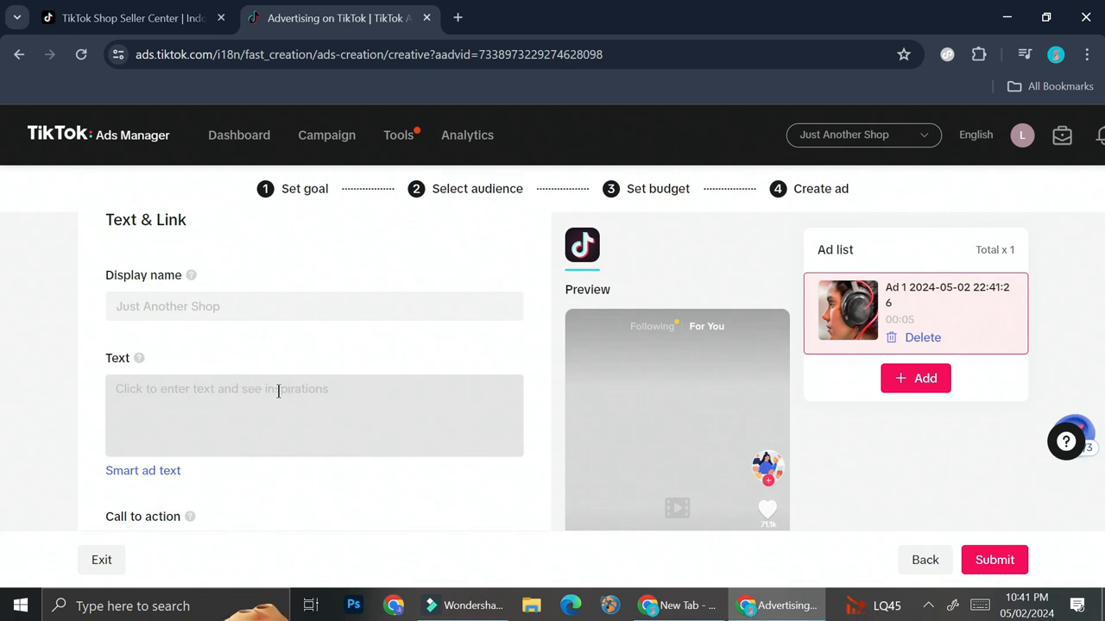
scroll(278, 392, "down", 1)
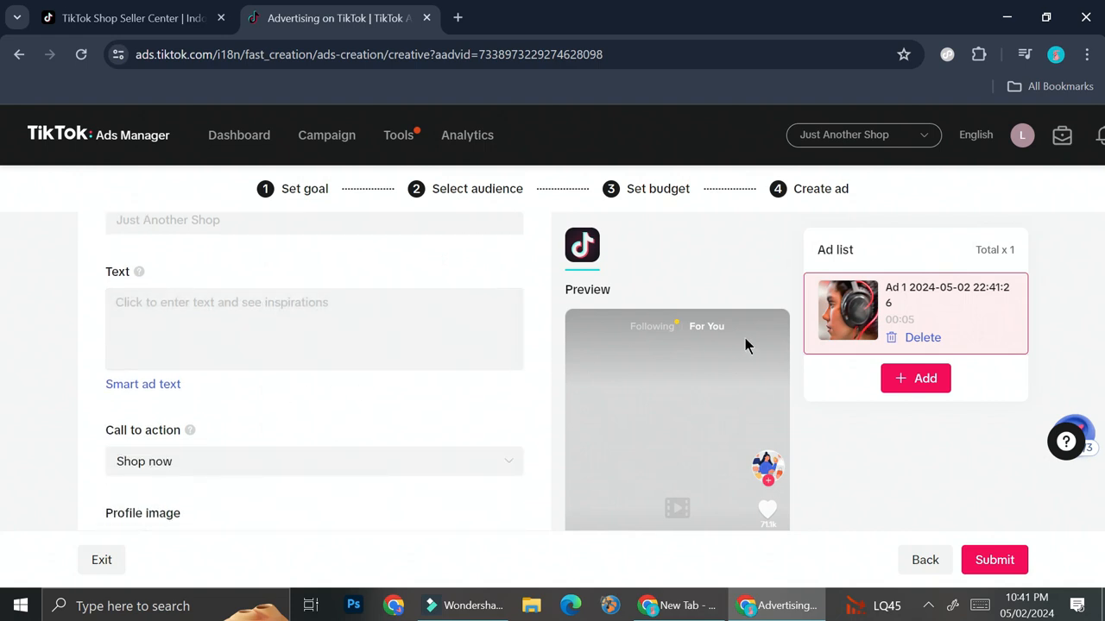
scroll(388, 307, "down", 2)
left_click(305, 288)
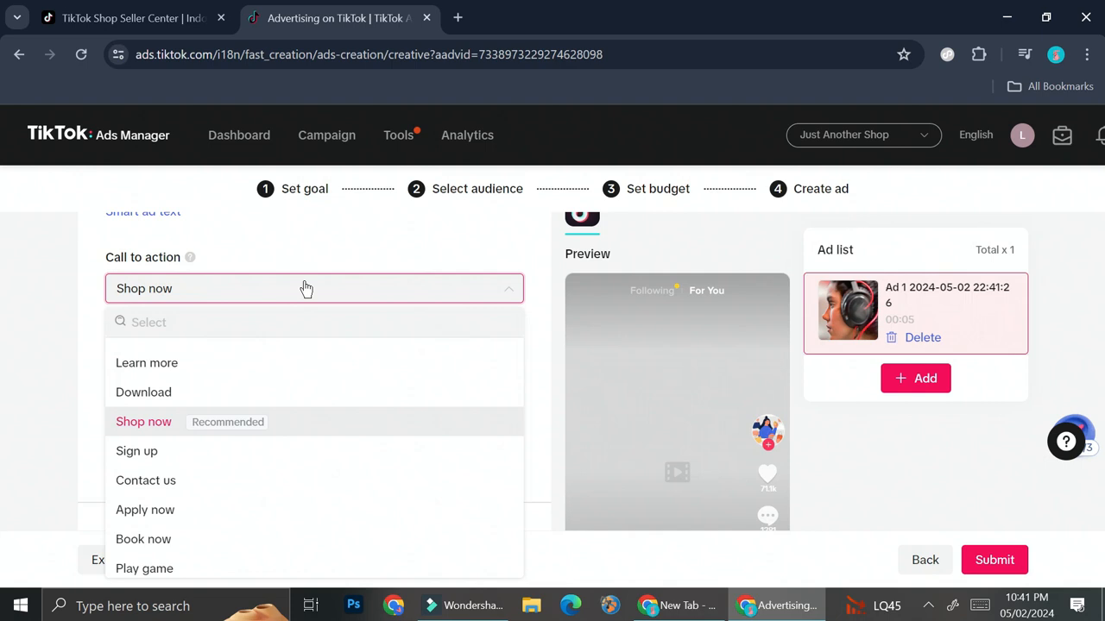
mouse_move(198, 432)
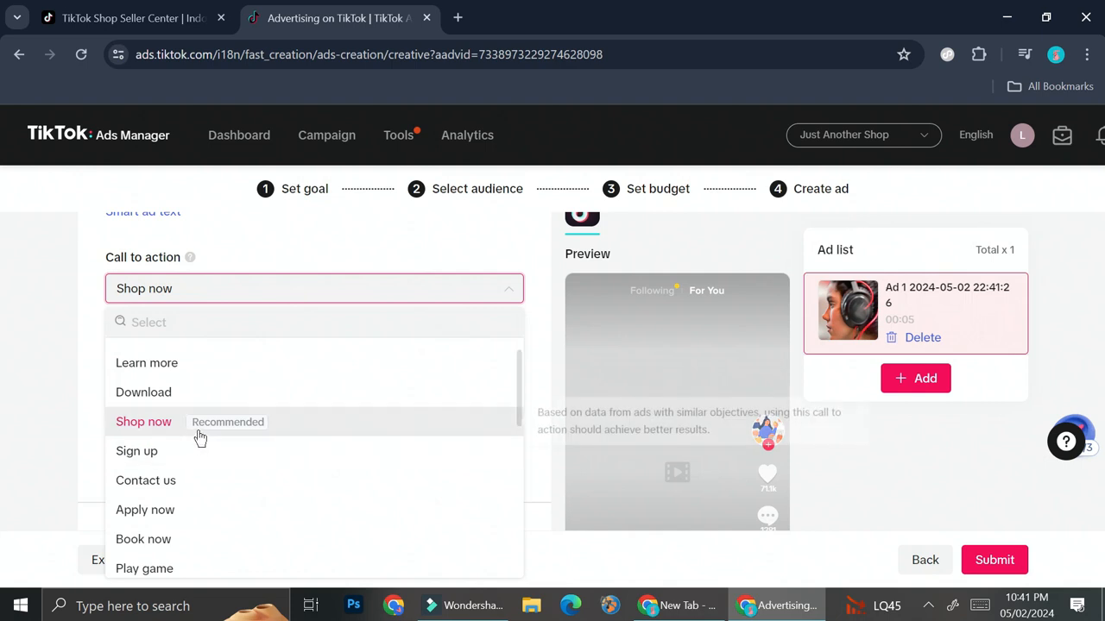
scroll(241, 431, "down", 5)
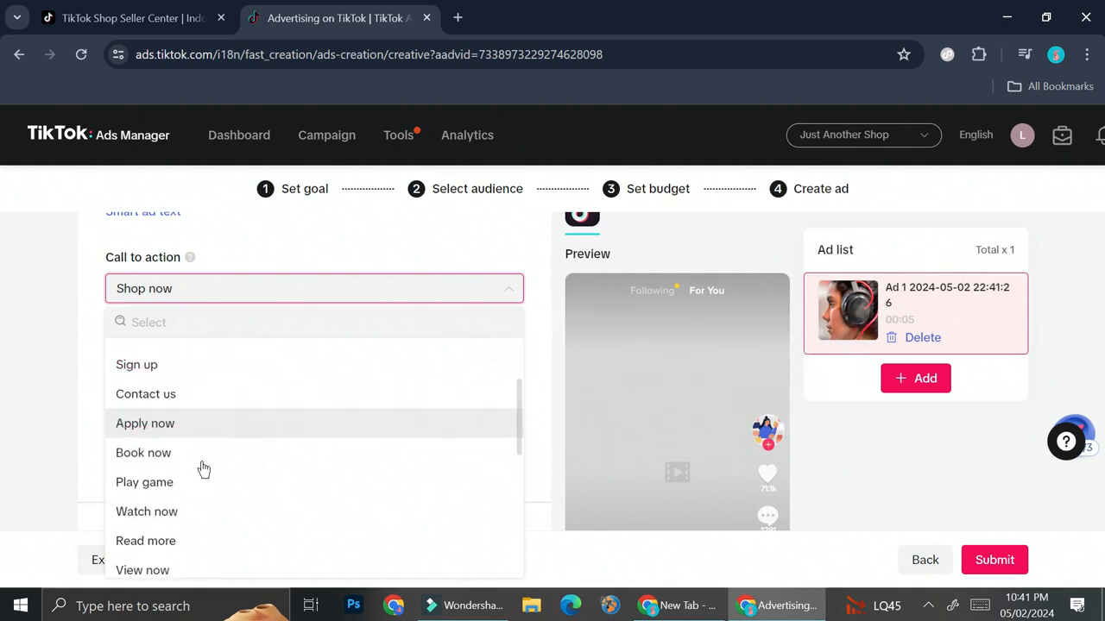
scroll(259, 461, "up", 5)
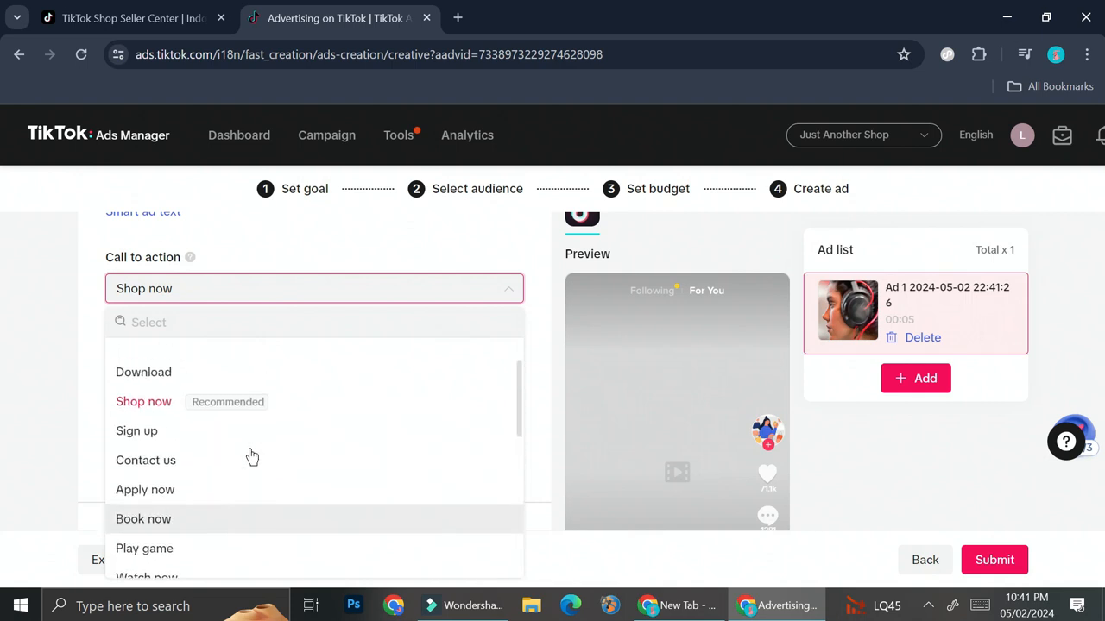
left_click(141, 424)
Agree to show the ad and its metrics in the TikTok For Business Creative Center, then submit the ad.
scroll(335, 389, "down", 2)
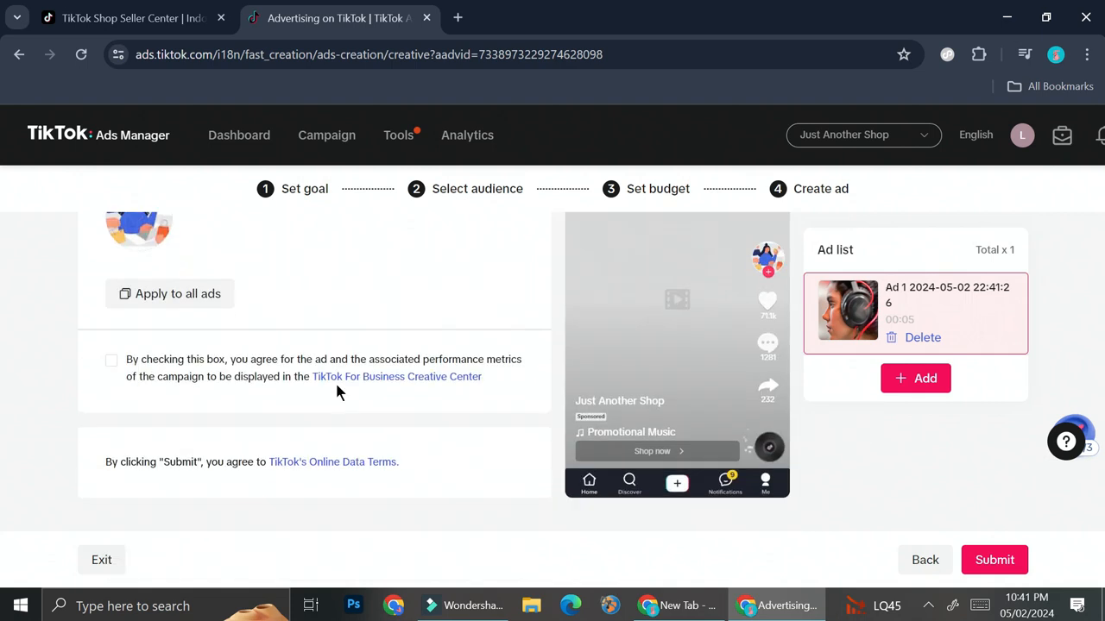
left_click(111, 359)
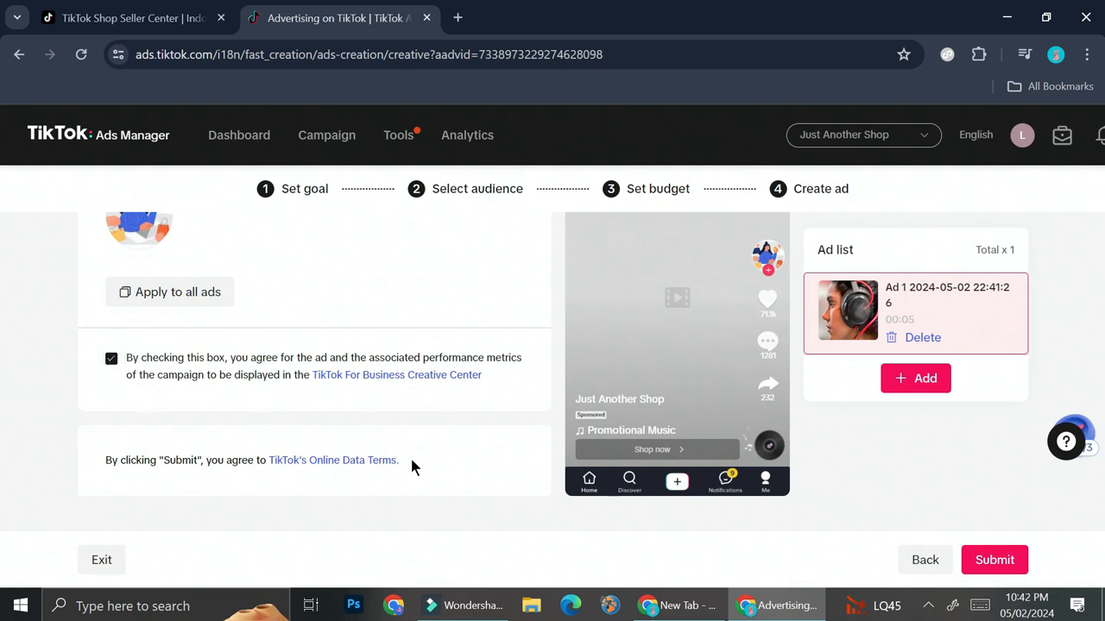
left_click(992, 560)
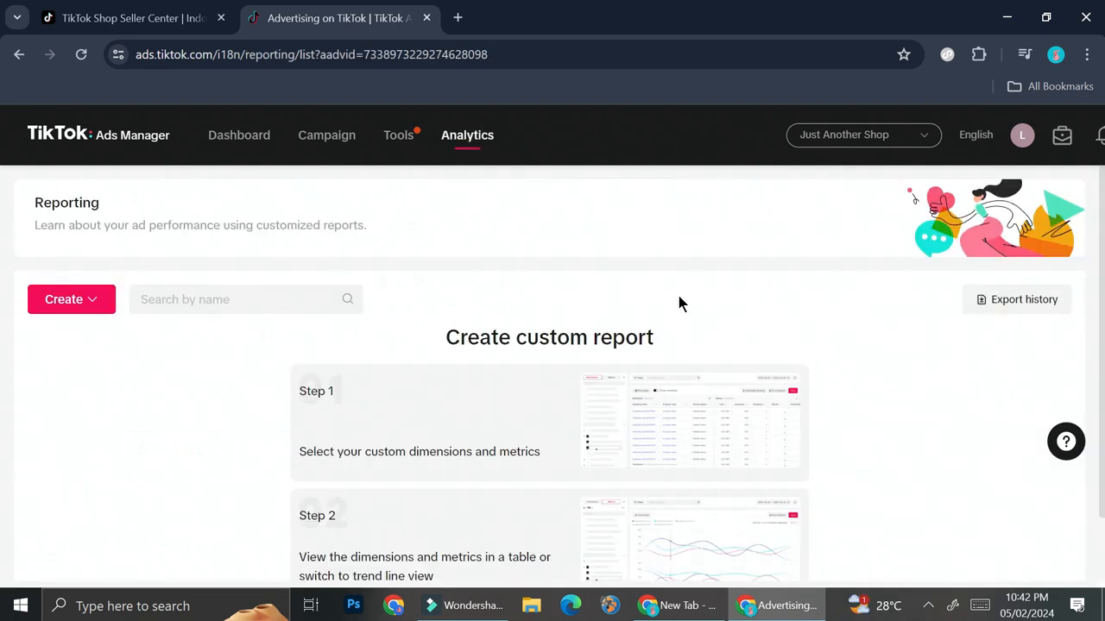